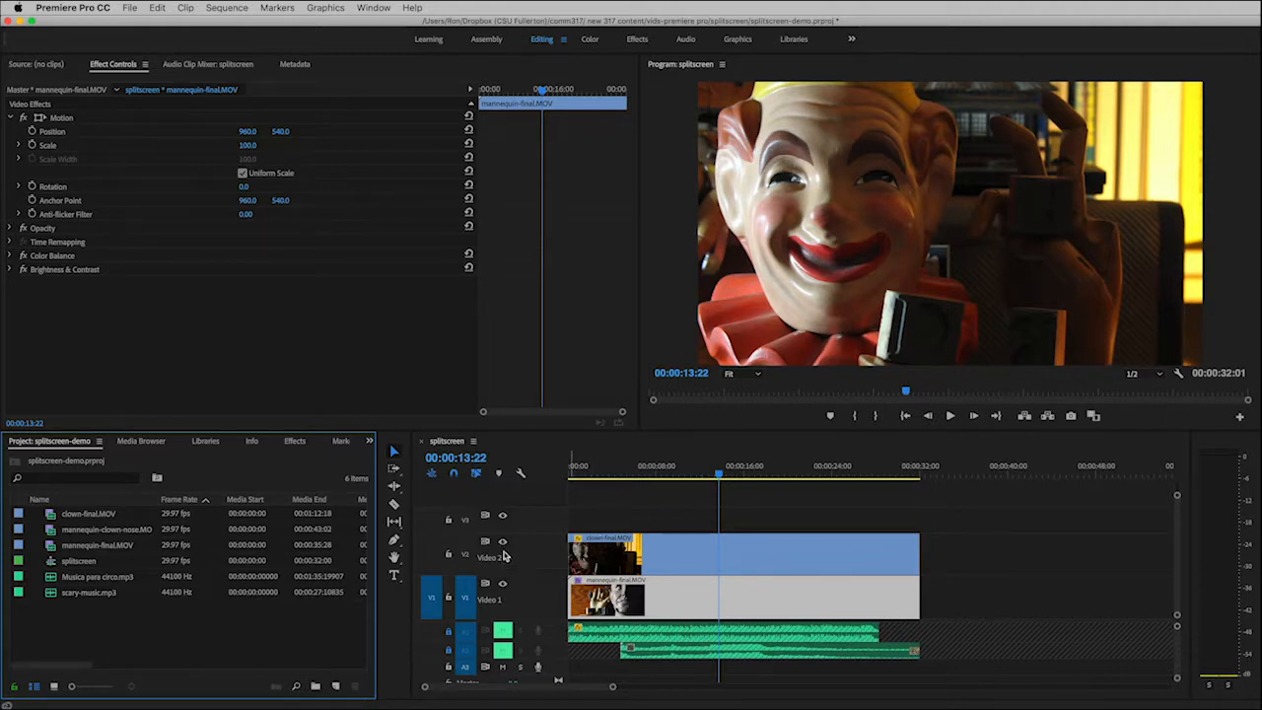
# Step: Hide and show the clown clip's Video 2 track to view the mannequin clip underneath it
pyautogui.click(503, 545)
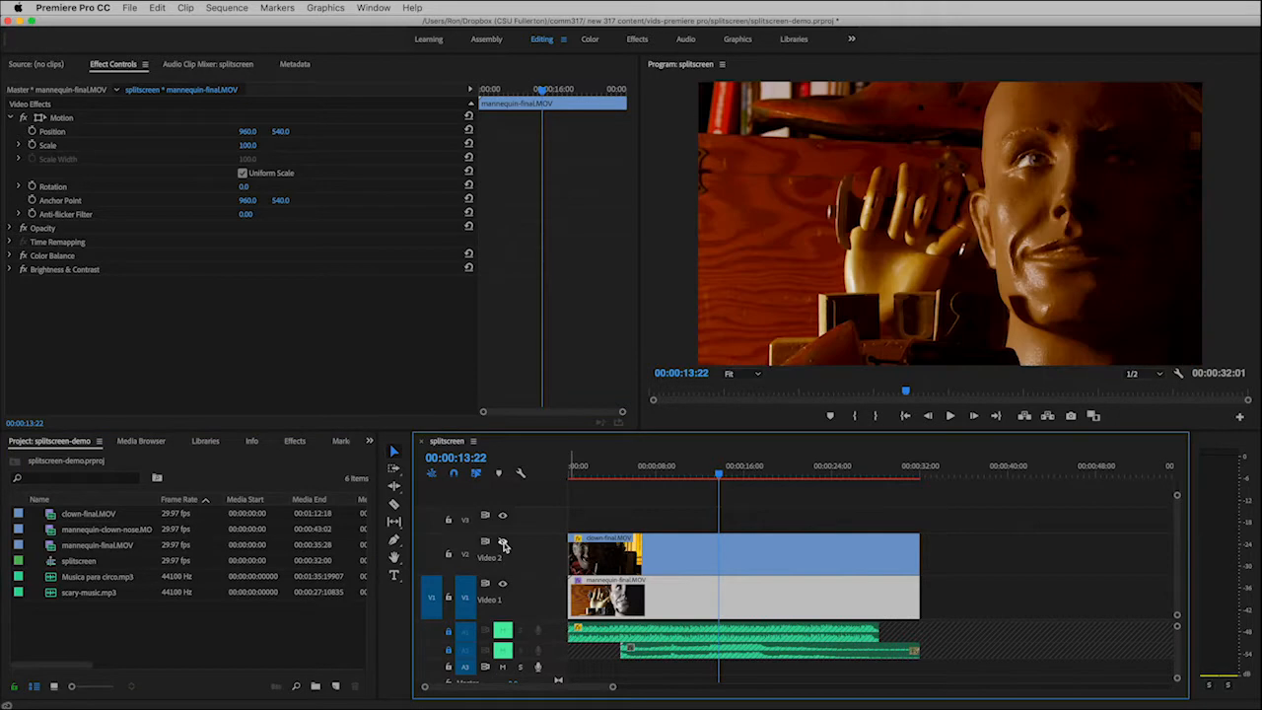
pyautogui.click(503, 544)
pyautogui.click(503, 544)
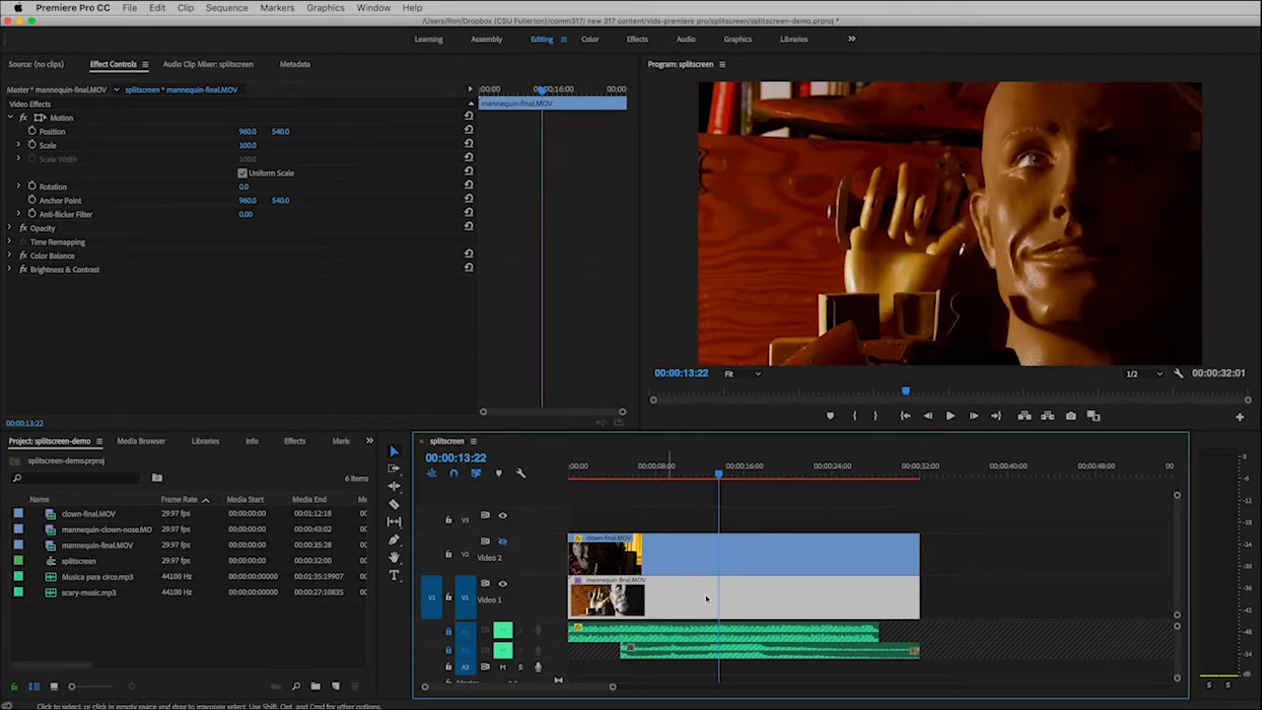
pyautogui.click(502, 543)
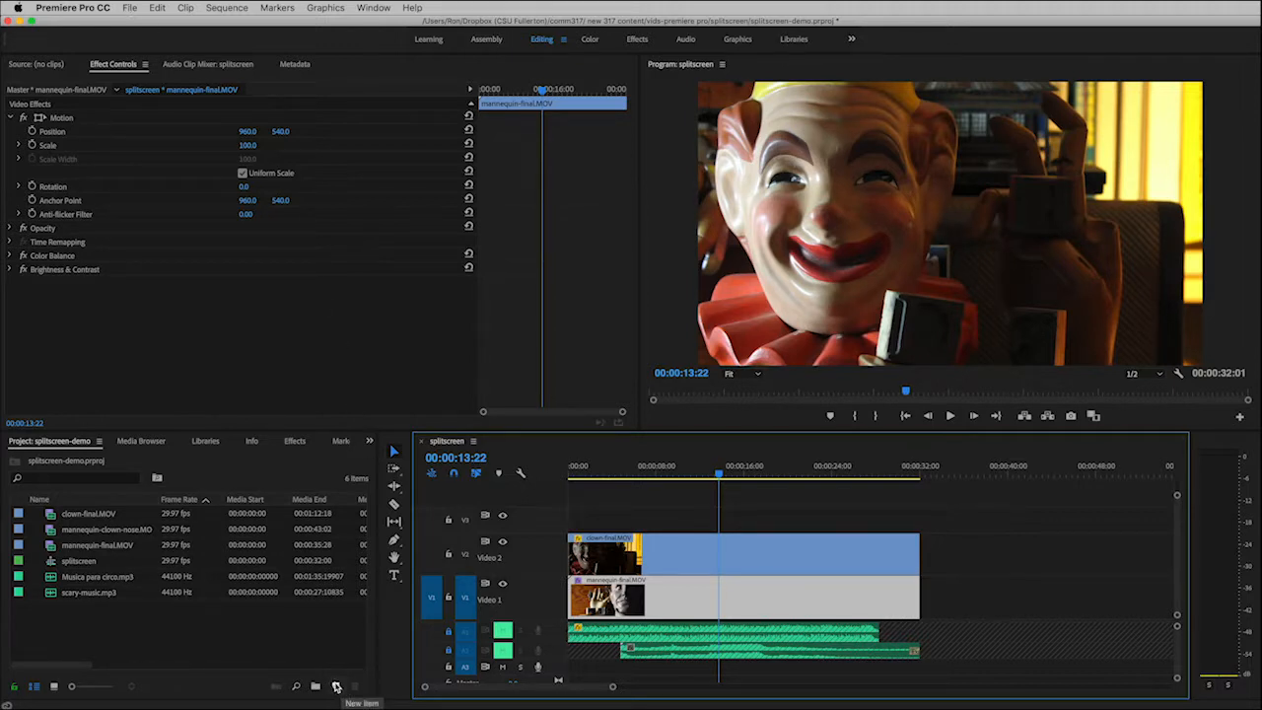
# Step: Create a 1920 x 1080 color matte in green 13B126, keeping the name Color Matte
pyautogui.click(130, 9)
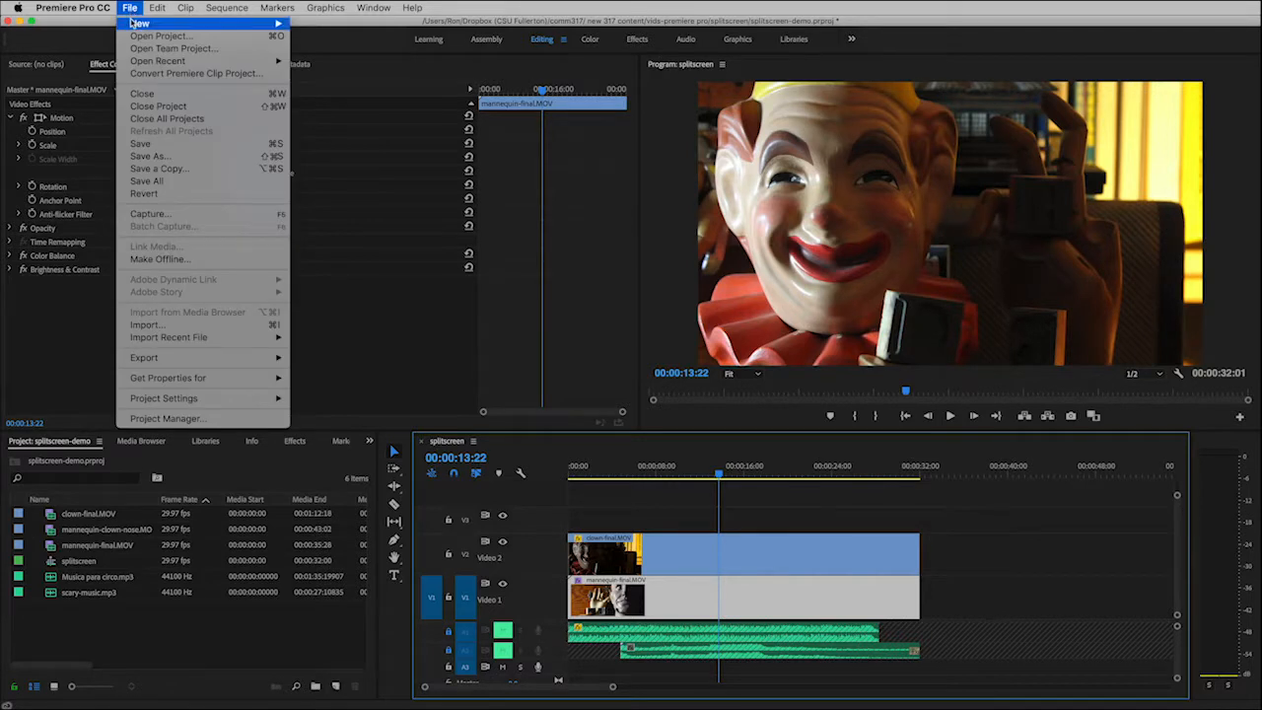
pyautogui.moveTo(140, 23)
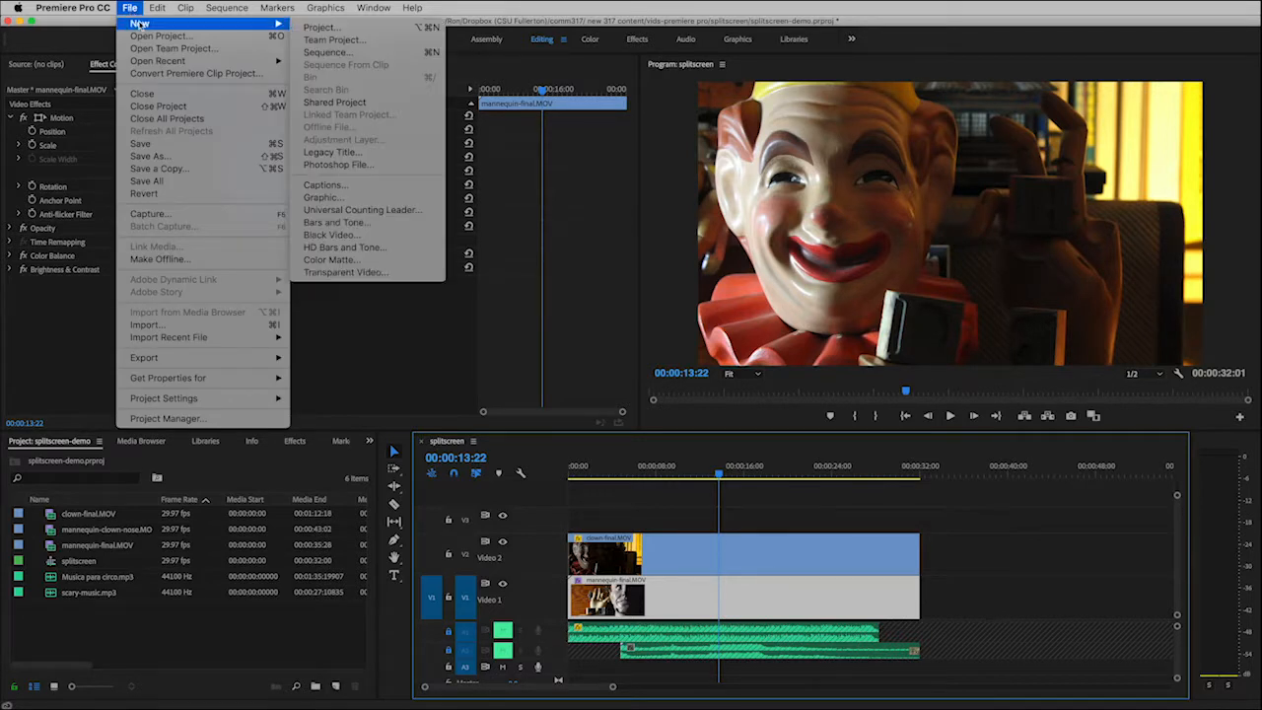
pyautogui.click(370, 262)
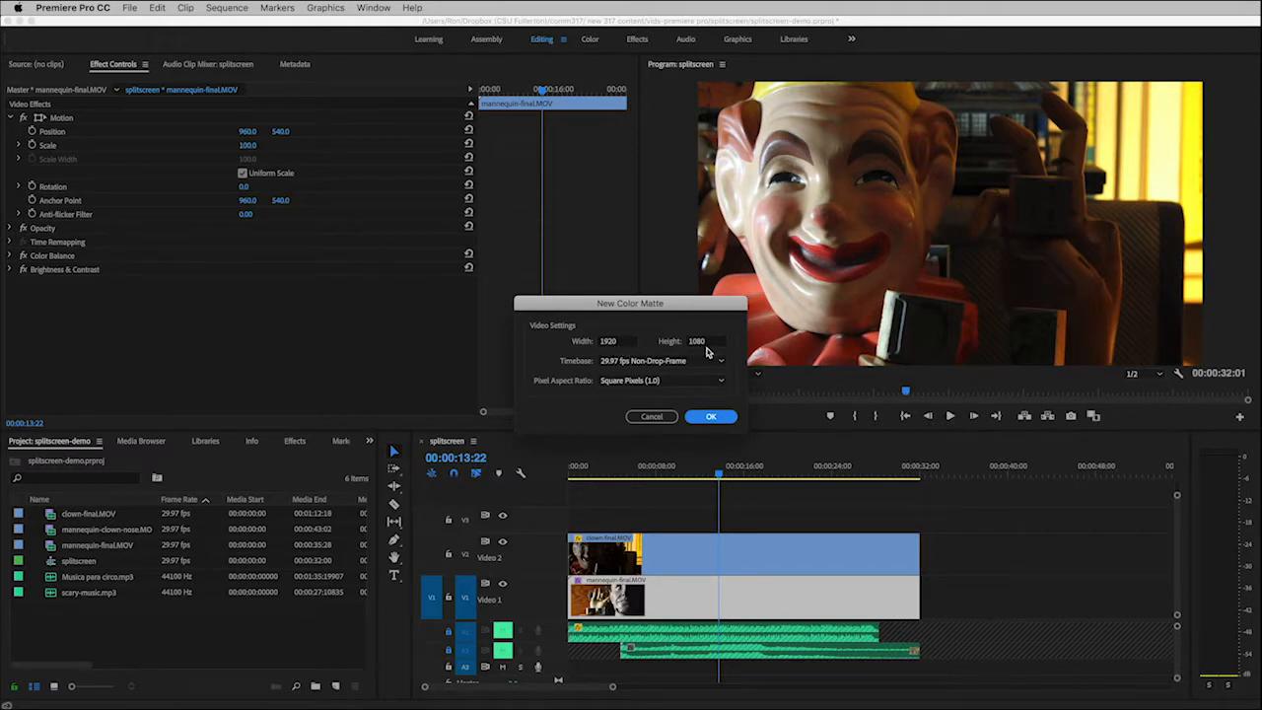
pyautogui.click(711, 418)
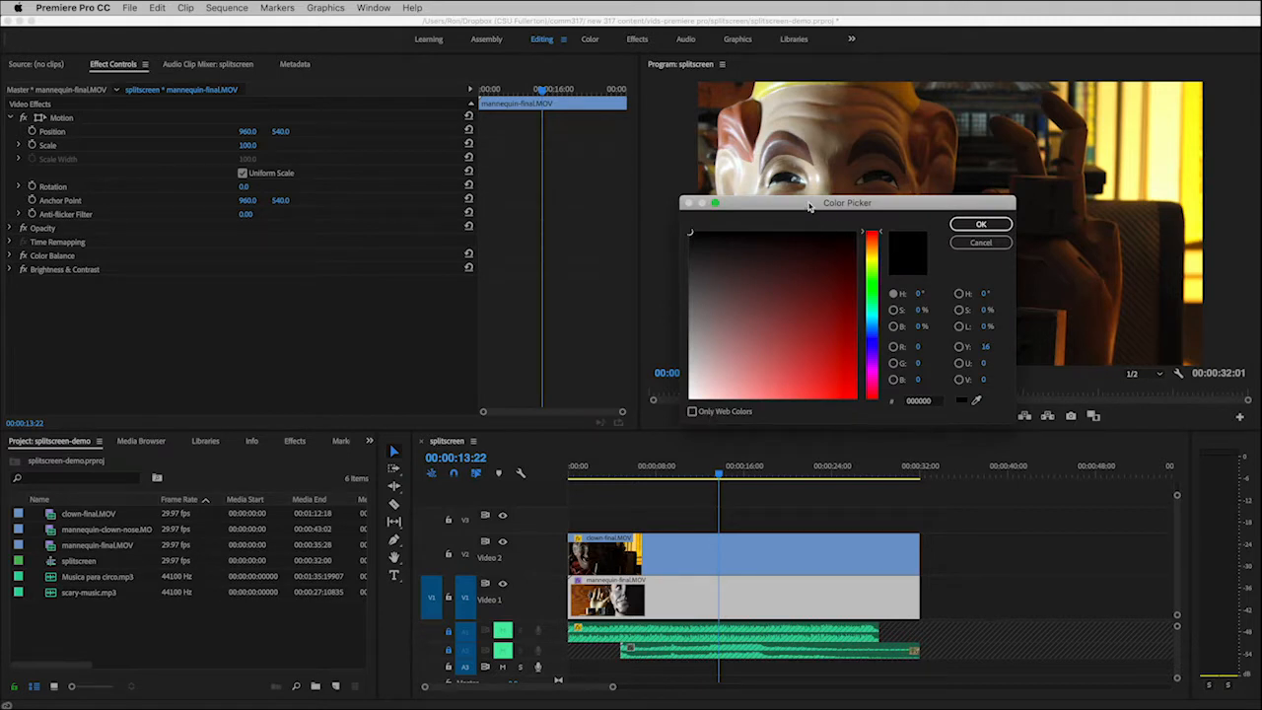
pyautogui.moveTo(809, 207); pyautogui.dragTo(624, 238)
pyautogui.click(688, 323)
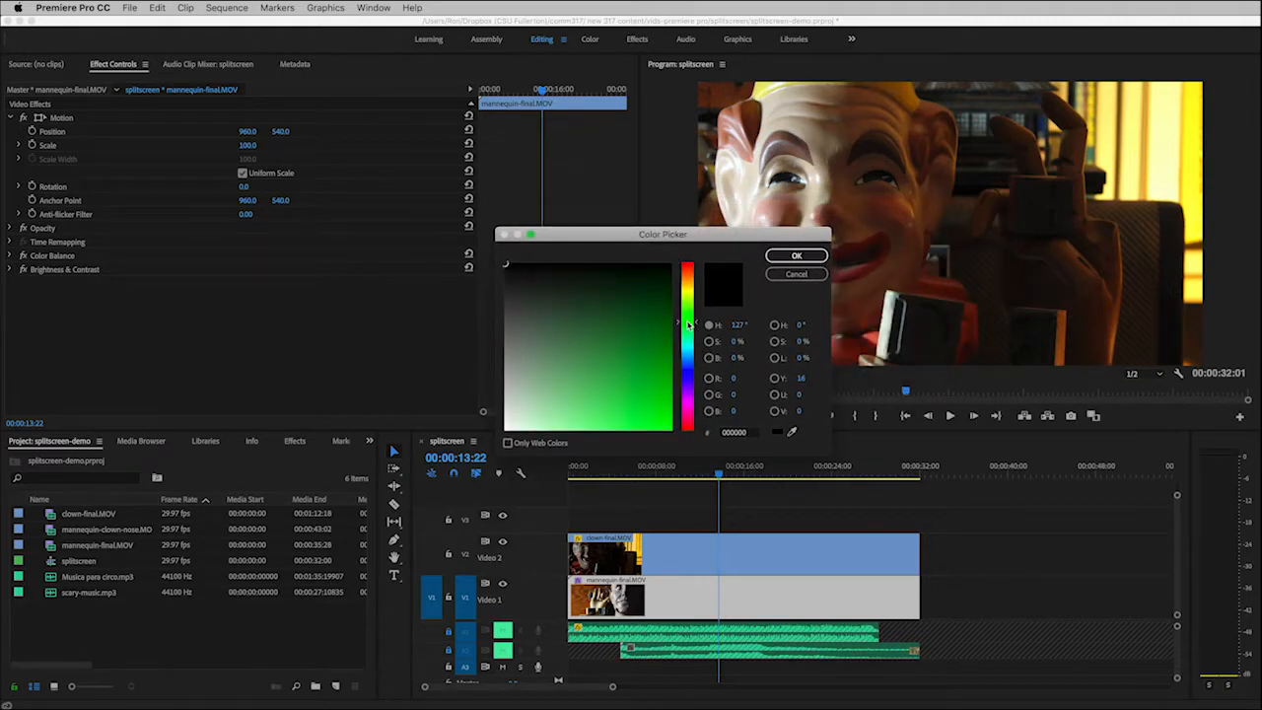
pyautogui.moveTo(658, 362); pyautogui.dragTo(653, 378)
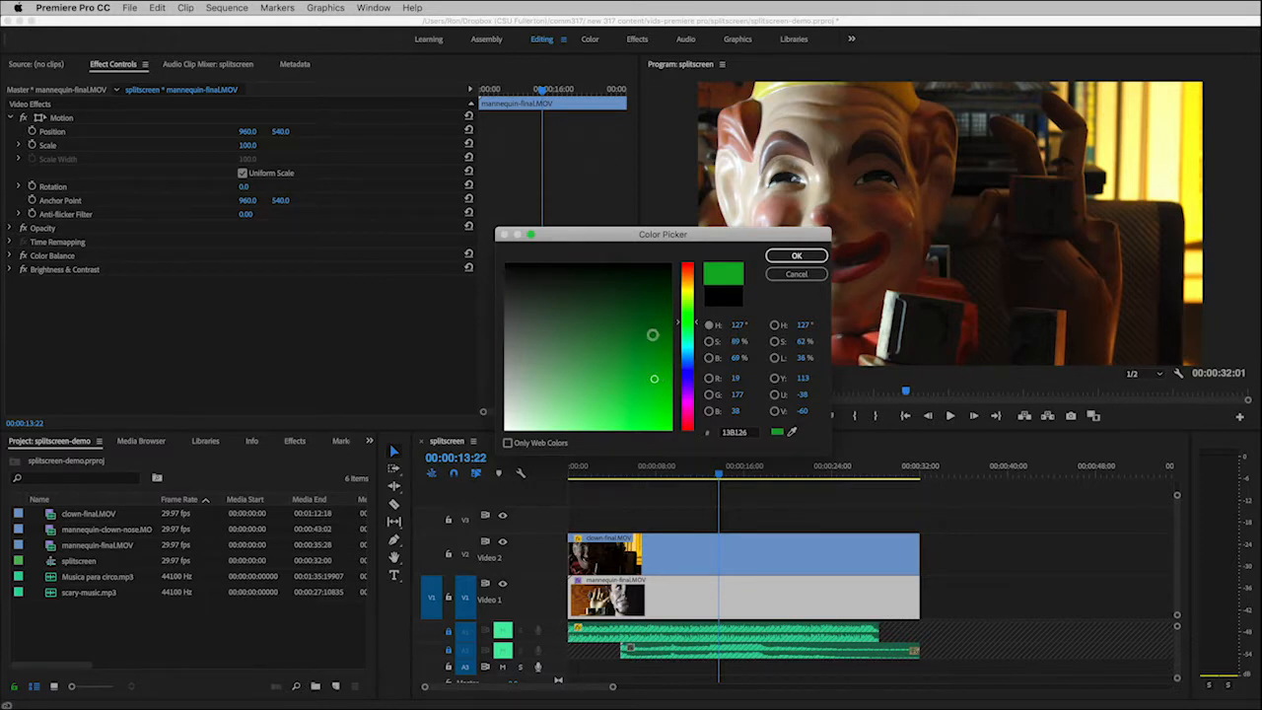
pyautogui.click(797, 256)
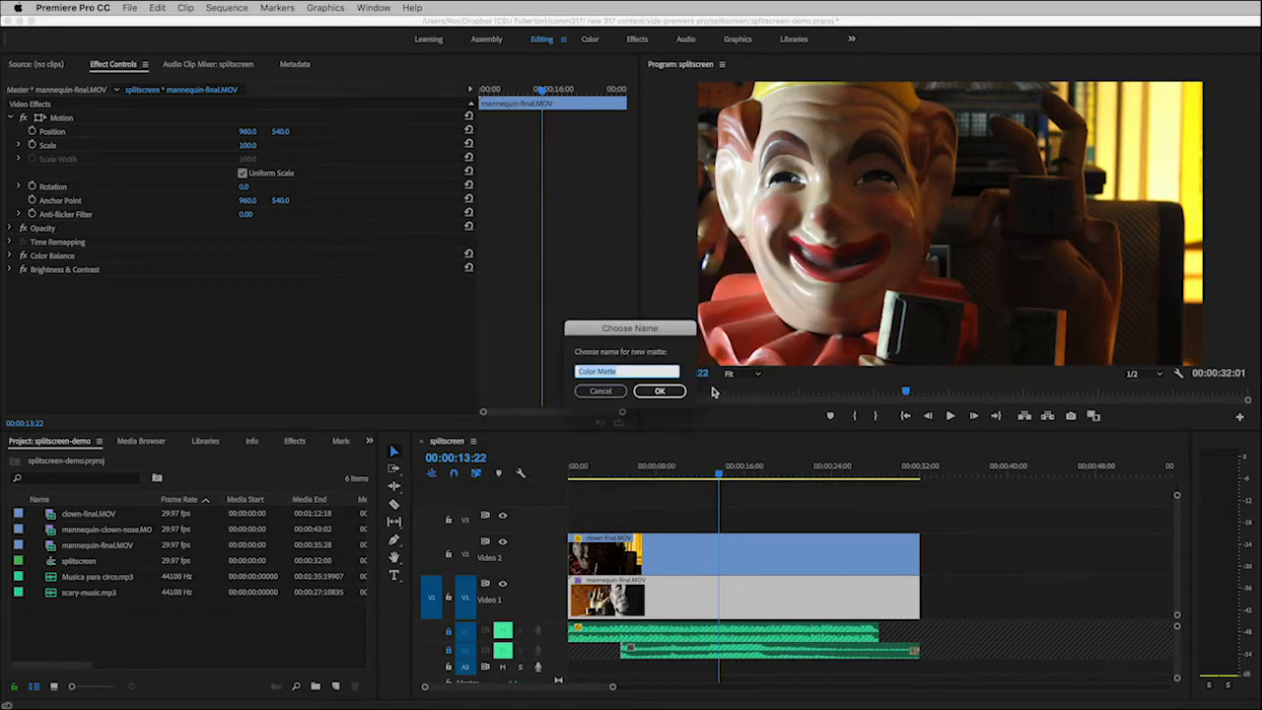
pyautogui.click(663, 394)
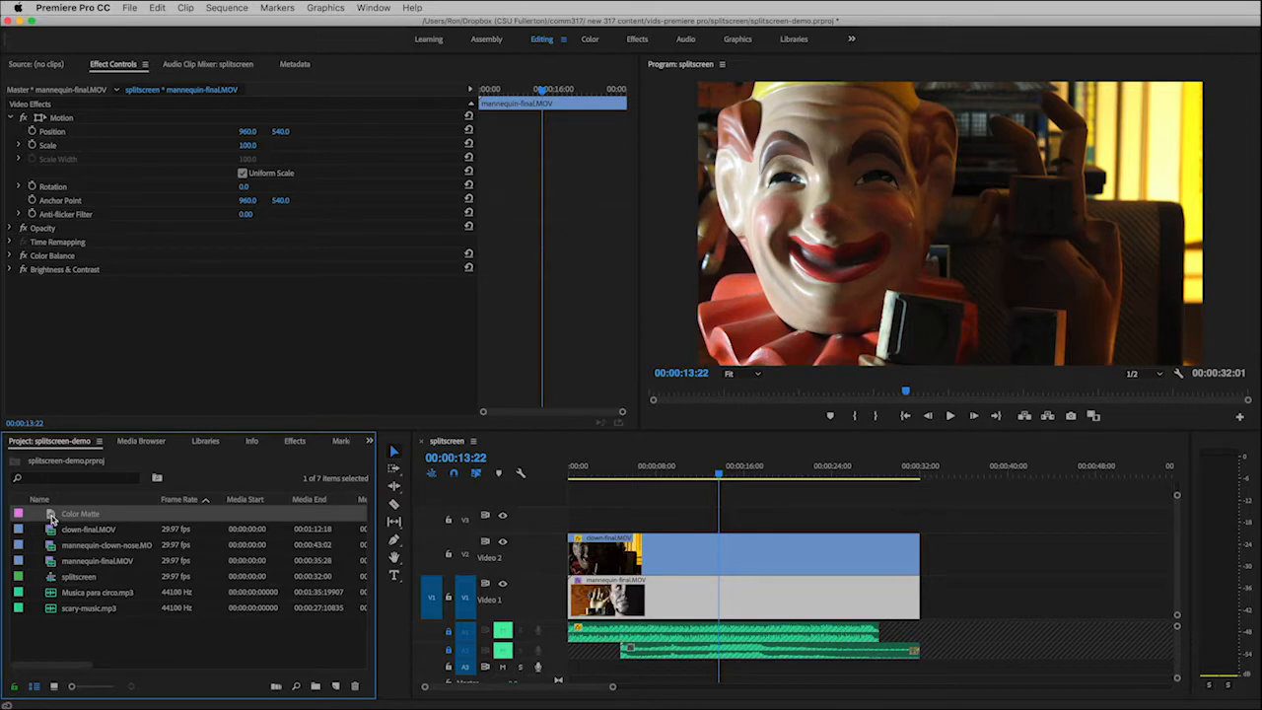
# Step: Place the green Color Matte at the start of track V3 and move the playhead to 00:00:02:05
pyautogui.moveTo(50, 516); pyautogui.dragTo(572, 530)
pyautogui.click(592, 477)
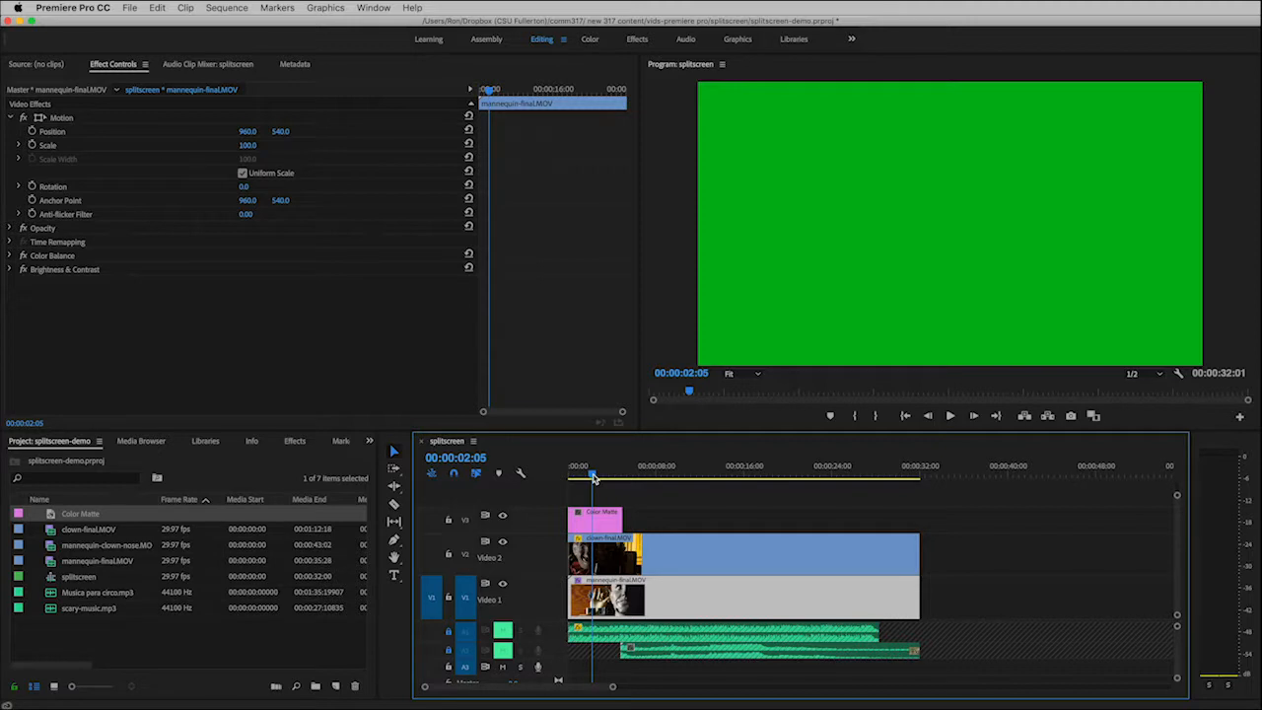
# Step: Set the Color Matte's horizontal position to 0 so it covers the left half of the frame
pyautogui.click(604, 524)
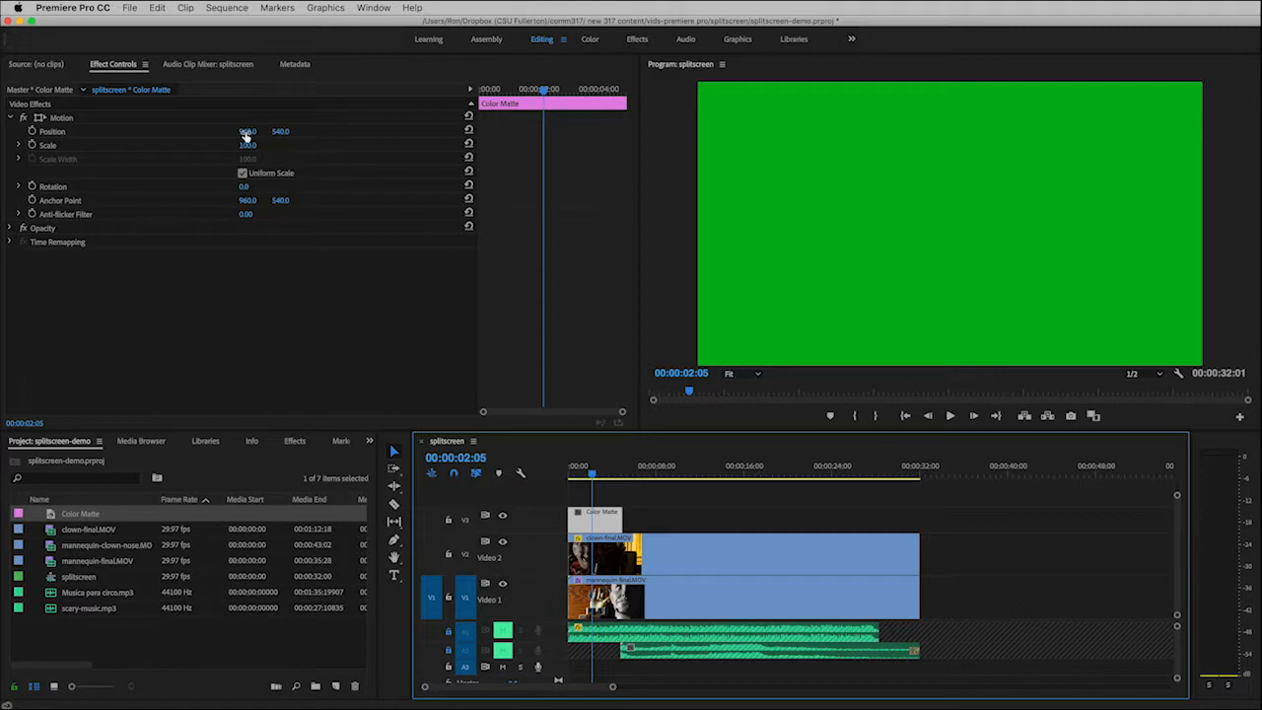
pyautogui.click(247, 132)
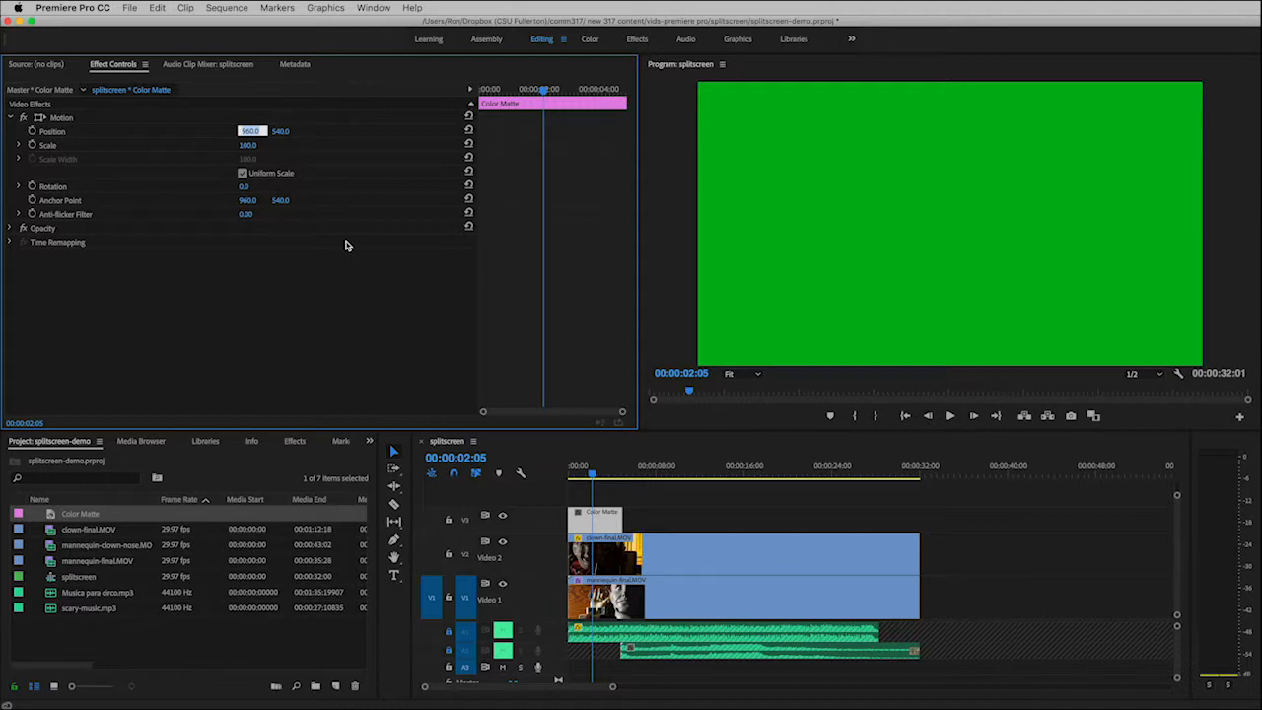
pyautogui.write('0')
pyautogui.press('Return')
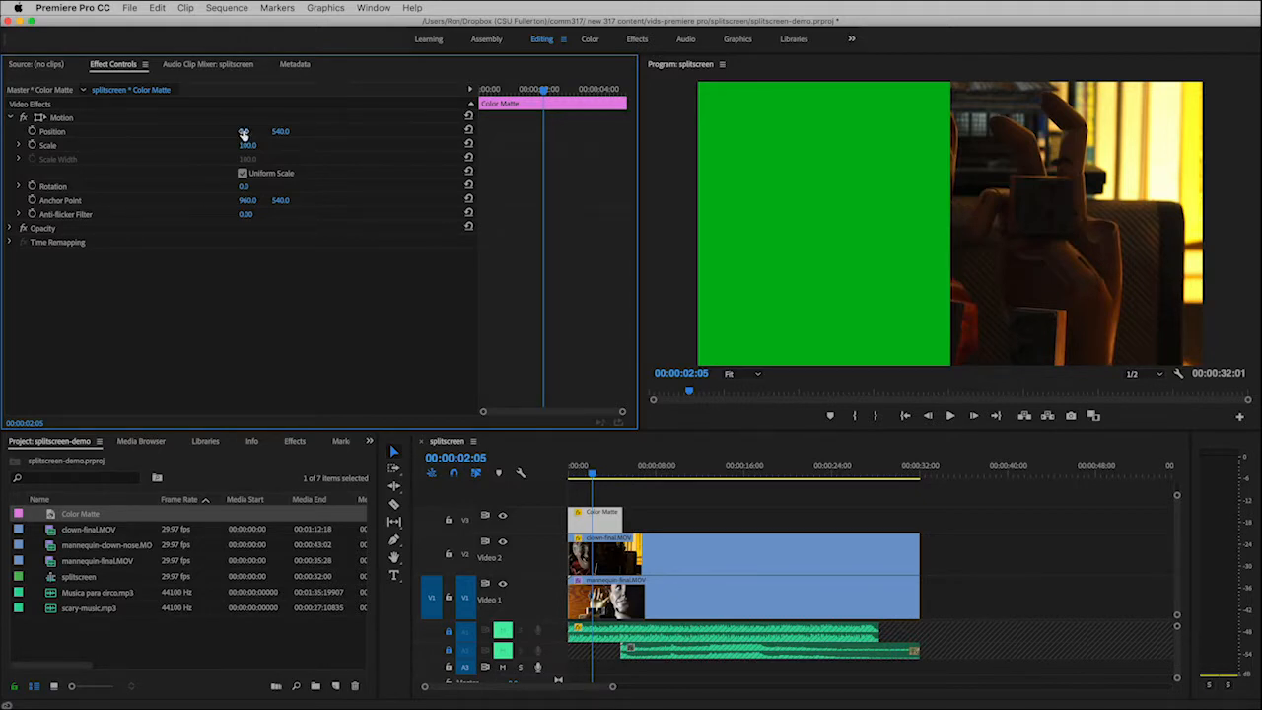
# Step: Try the Color Matte over the right half at horizontal position 1920, and return it to 0
pyautogui.click(242, 132)
pyautogui.write('1920')
pyautogui.press('Return')
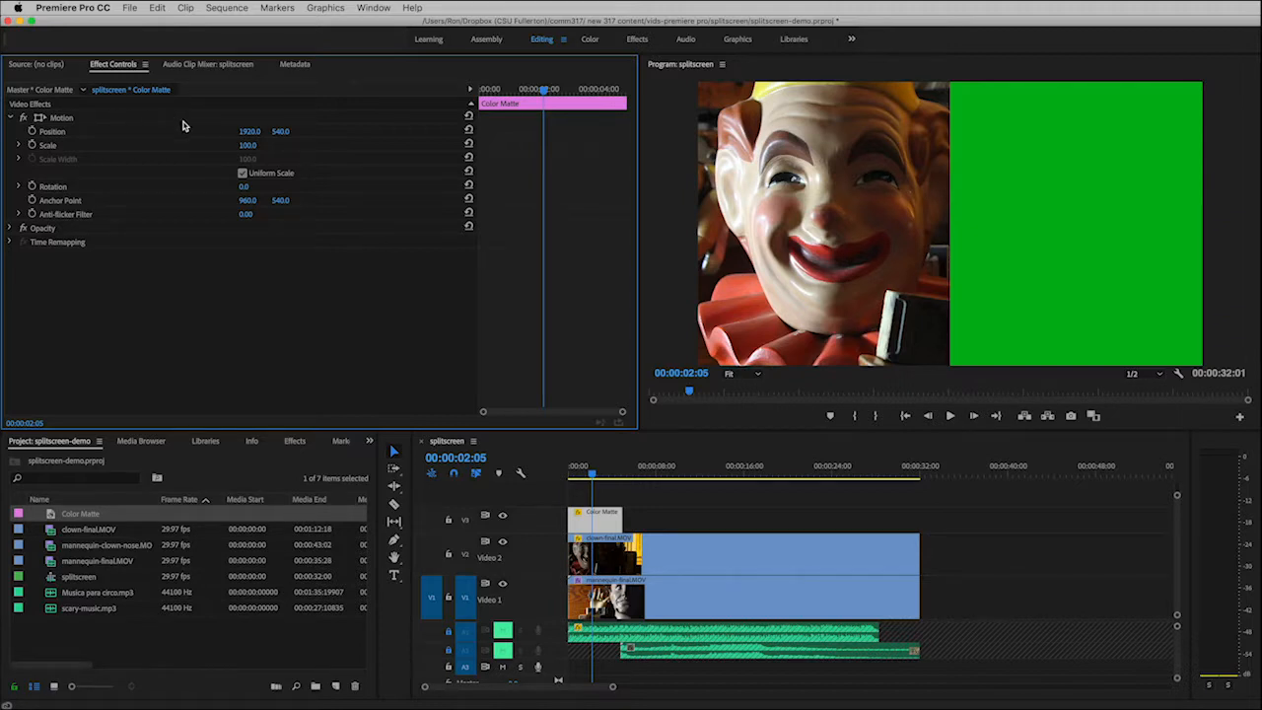
pyautogui.click(250, 132)
pyautogui.write('0')
pyautogui.press('Tab')
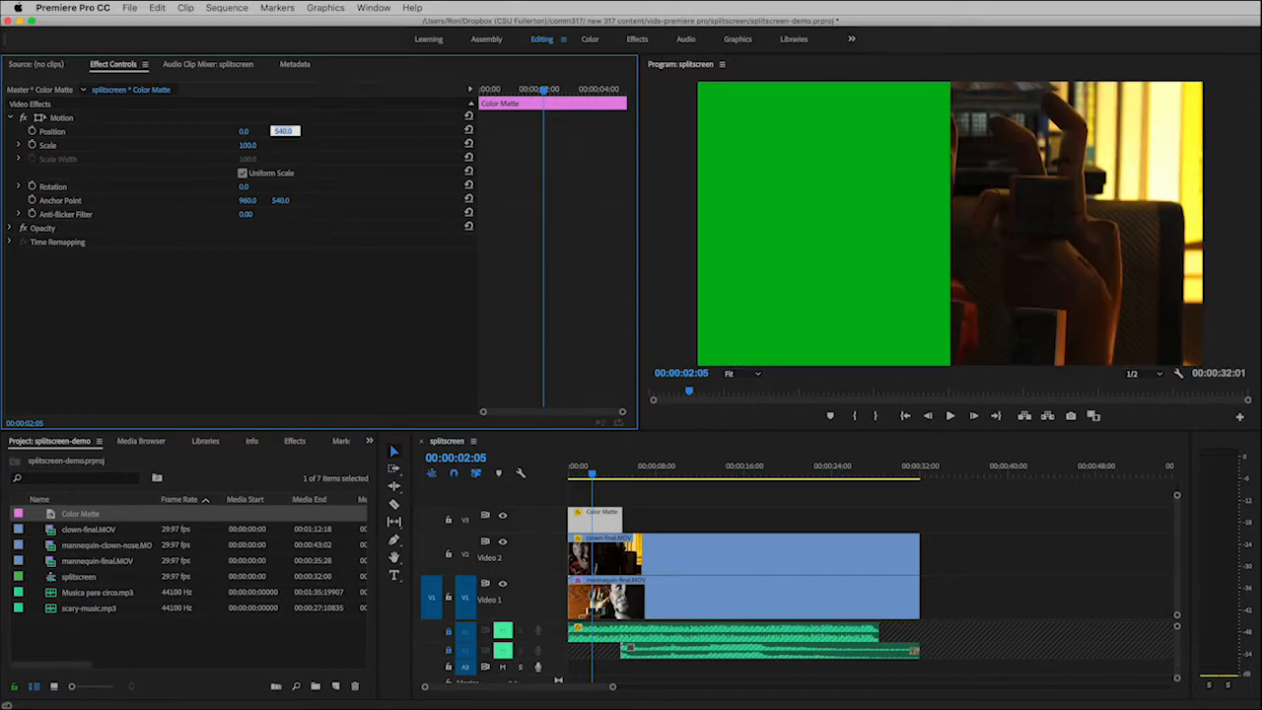
# Step: Shift the clown clip to horizontal position 1417, checking its placement with the matte track V3 hidden and shown again
pyautogui.click(680, 553)
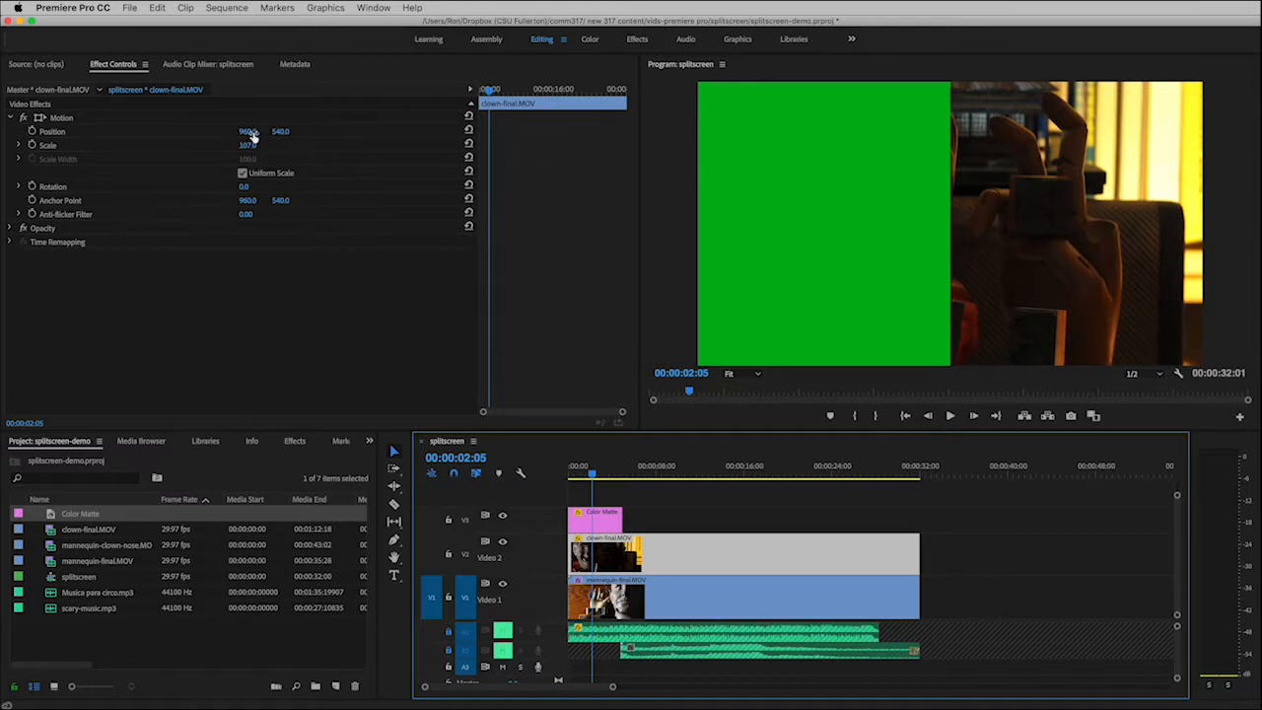
pyautogui.moveTo(252, 135); pyautogui.dragTo(664, 135)
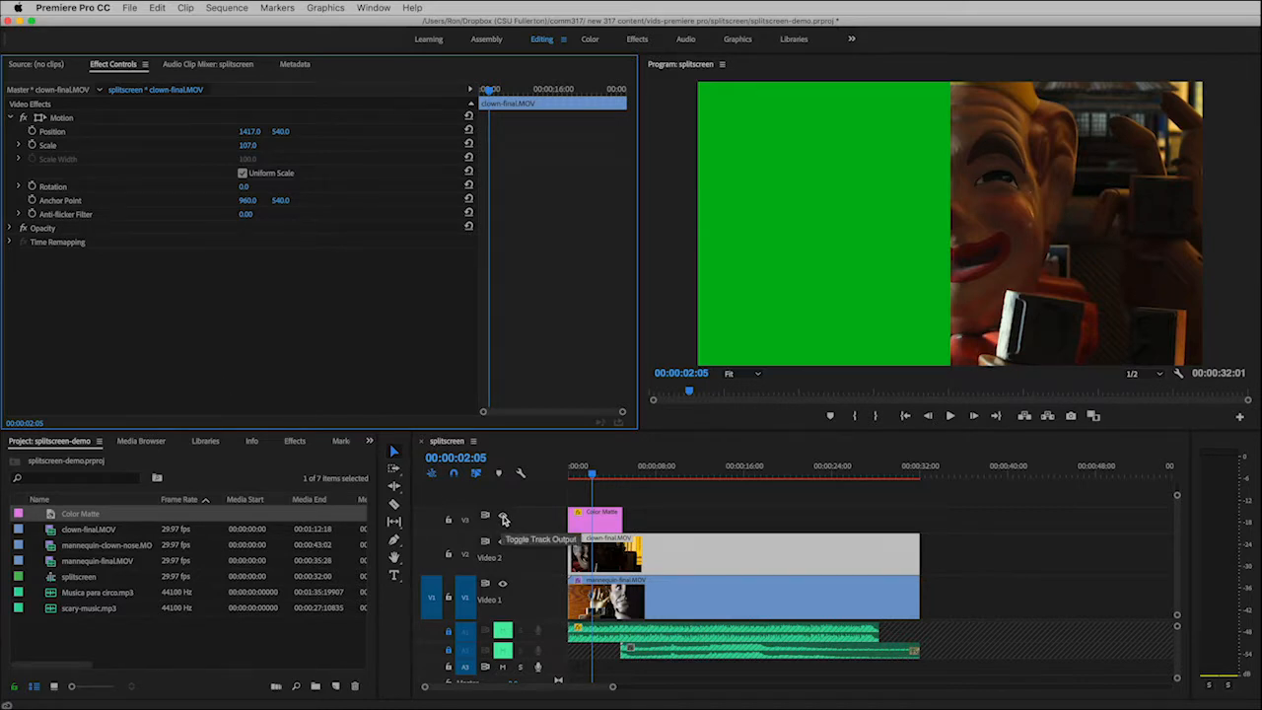
pyautogui.click(504, 520)
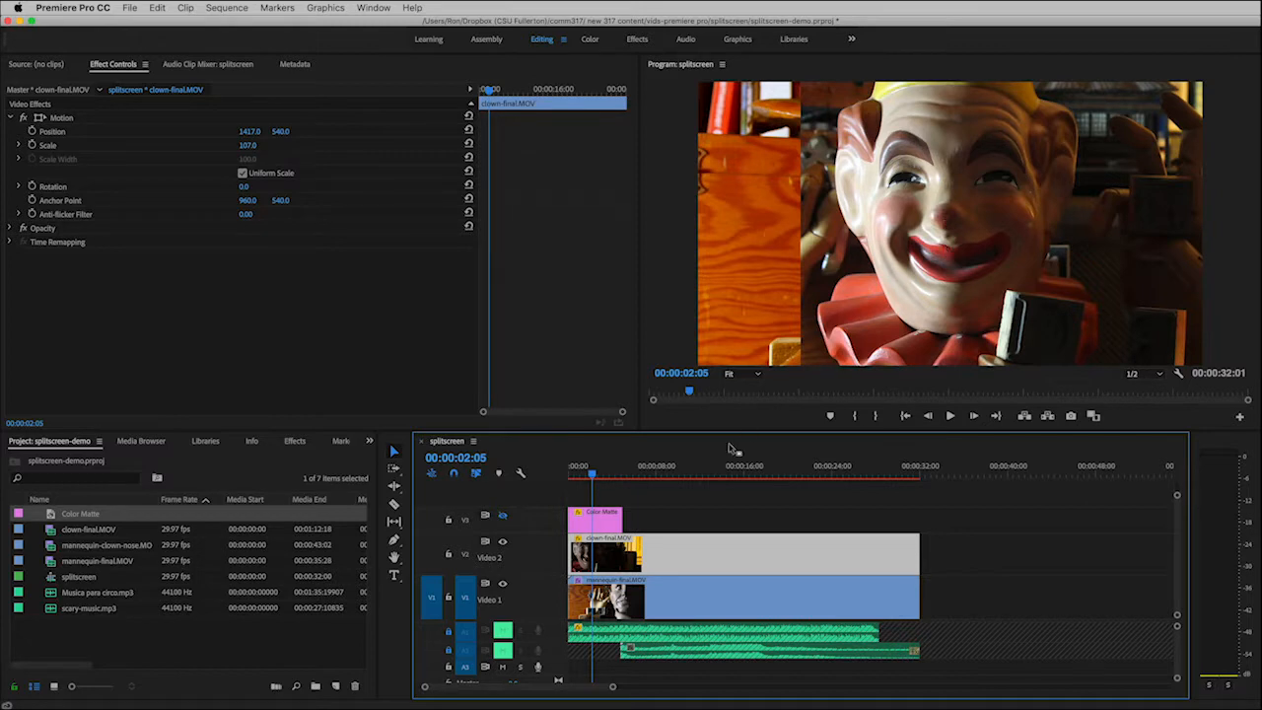
pyautogui.click(503, 517)
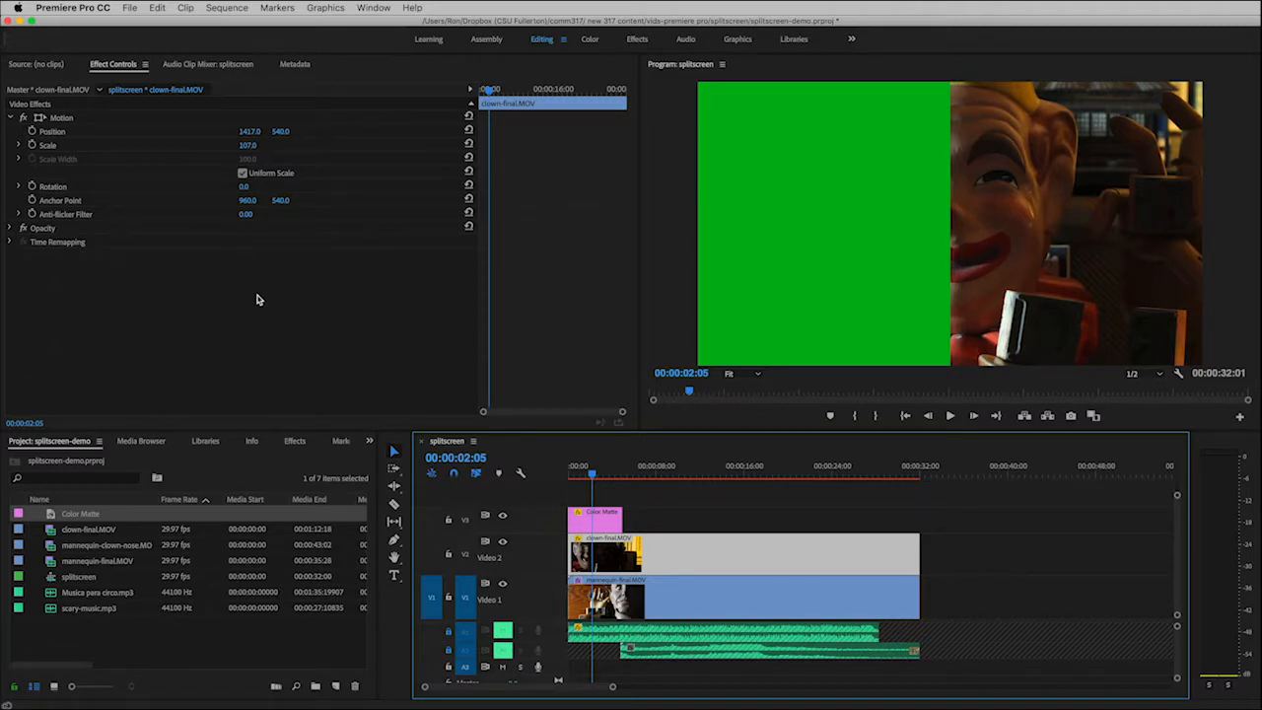
# Step: Apply the Crop video effect from the Transform group to the clown clip
pyautogui.click(295, 441)
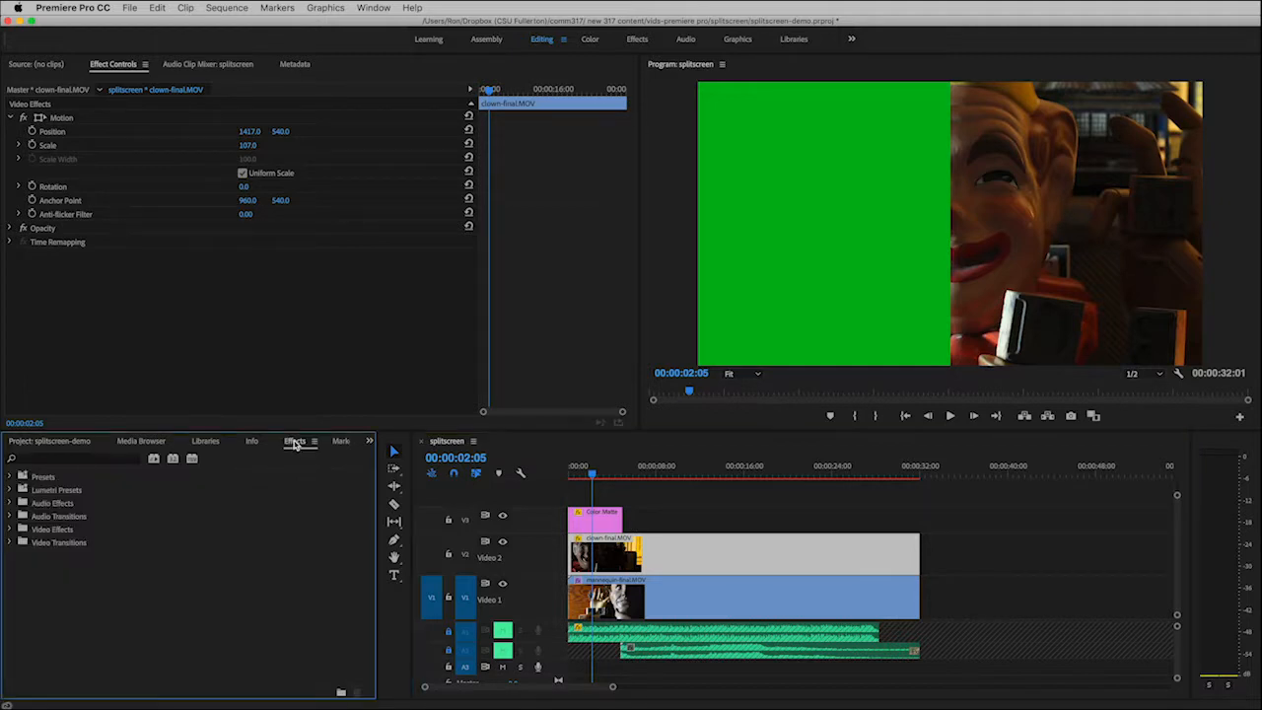
pyautogui.click(11, 530)
pyautogui.scroll(-5, 150, 631)
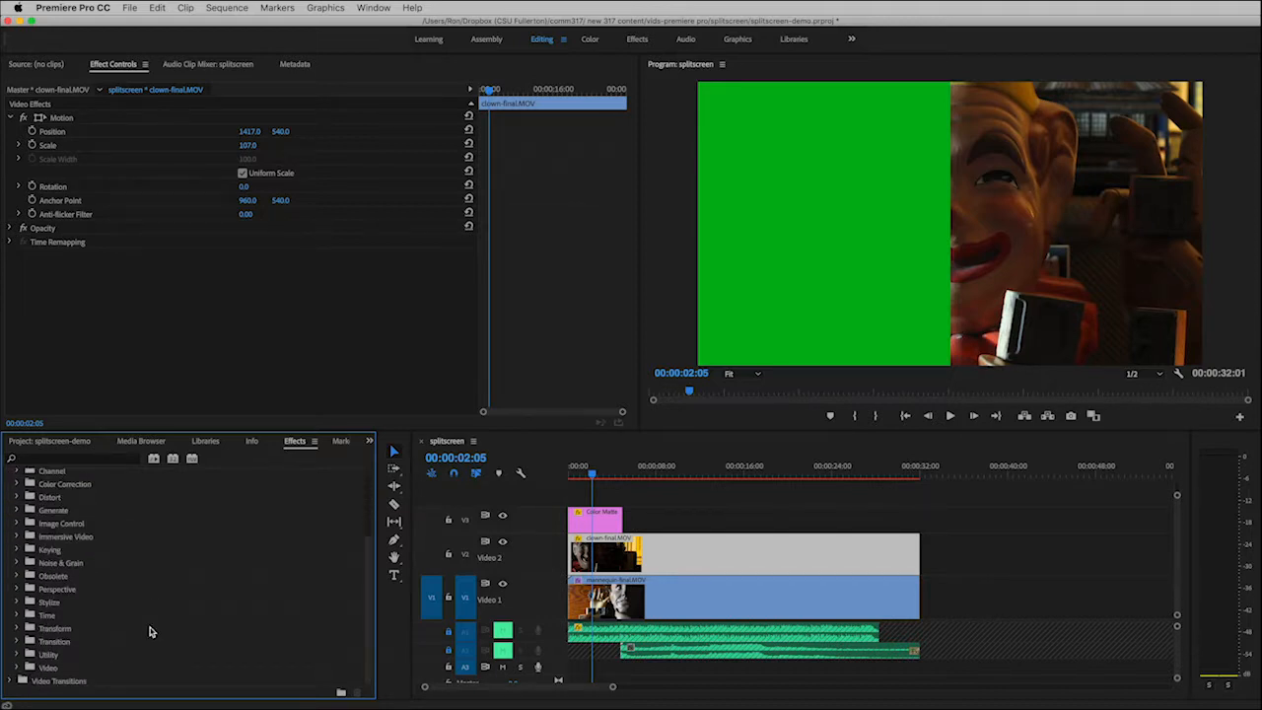
pyautogui.click(16, 629)
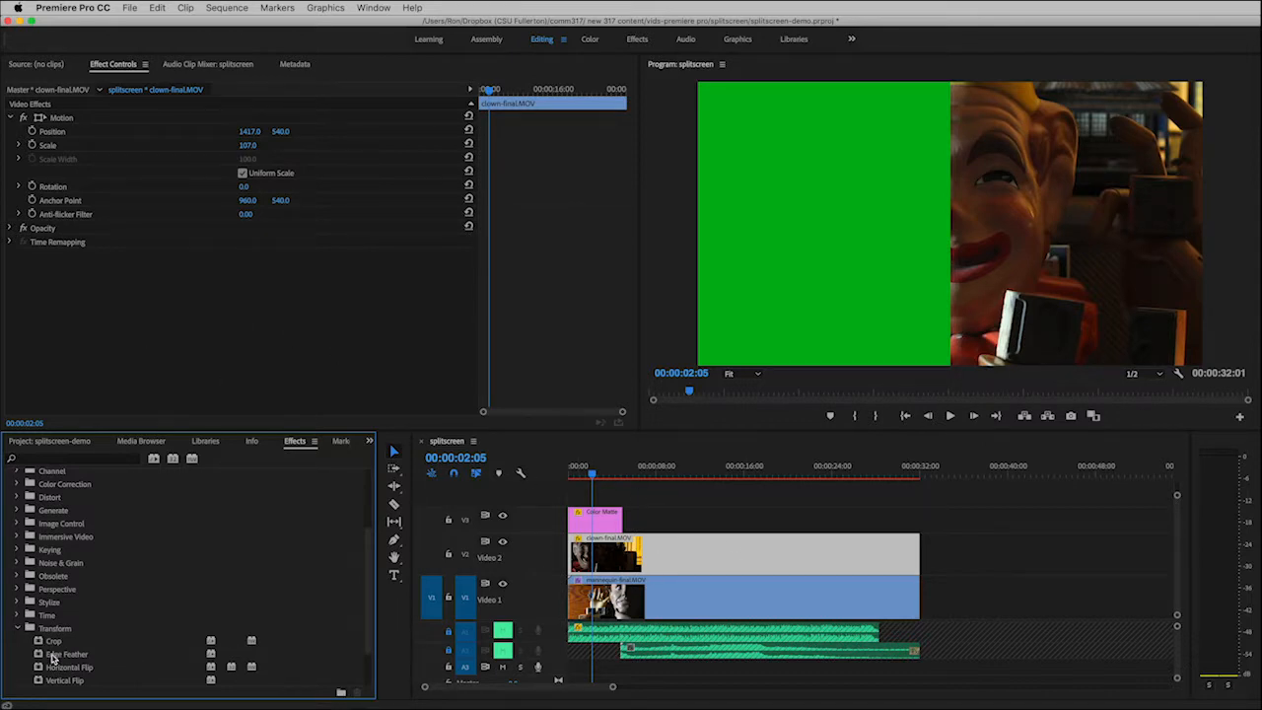
pyautogui.moveTo(39, 641); pyautogui.dragTo(76, 342)
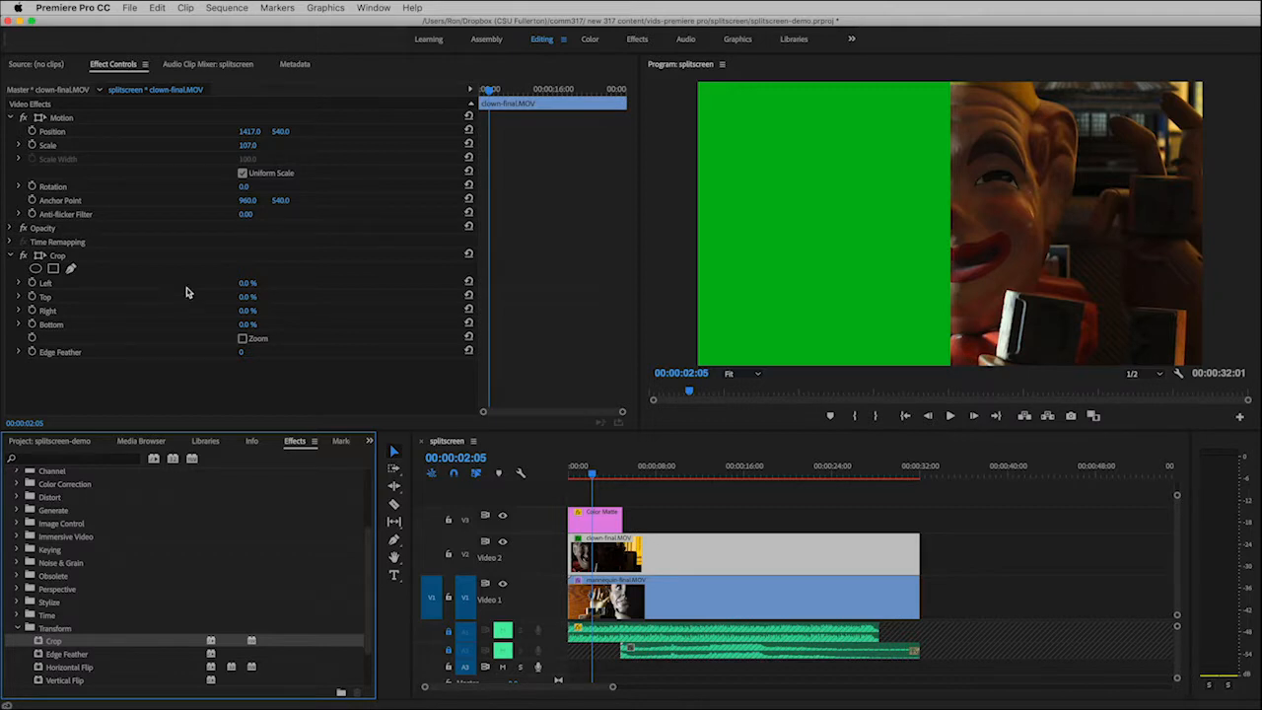
# Step: Adjust the clown clip's left crop to 27%
pyautogui.click(246, 284)
pyautogui.write('38')
pyautogui.press('Return')
pyautogui.moveTo(249, 283)
pyautogui.mouseDown()
pyautogui.moveTo(229, 283)
pyautogui.moveTo(240, 283)
pyautogui.mouseUp()
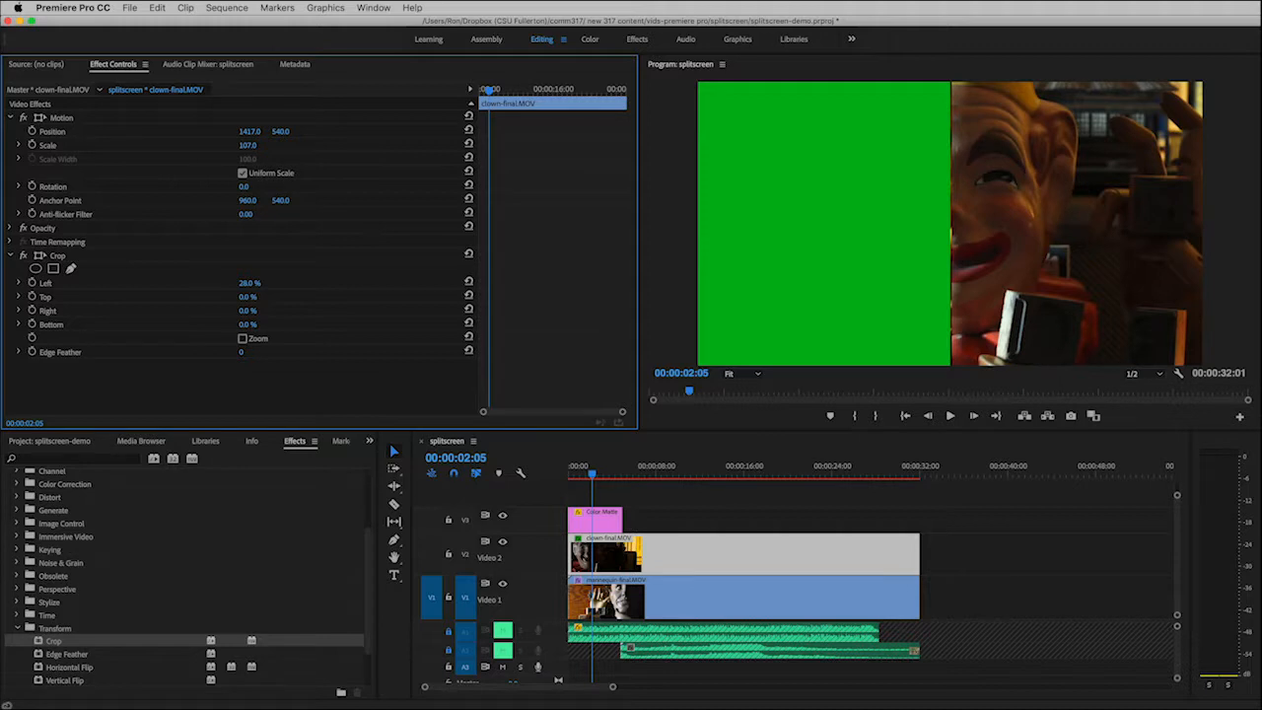
pyautogui.moveTo(241, 283); pyautogui.dragTo(240, 283)
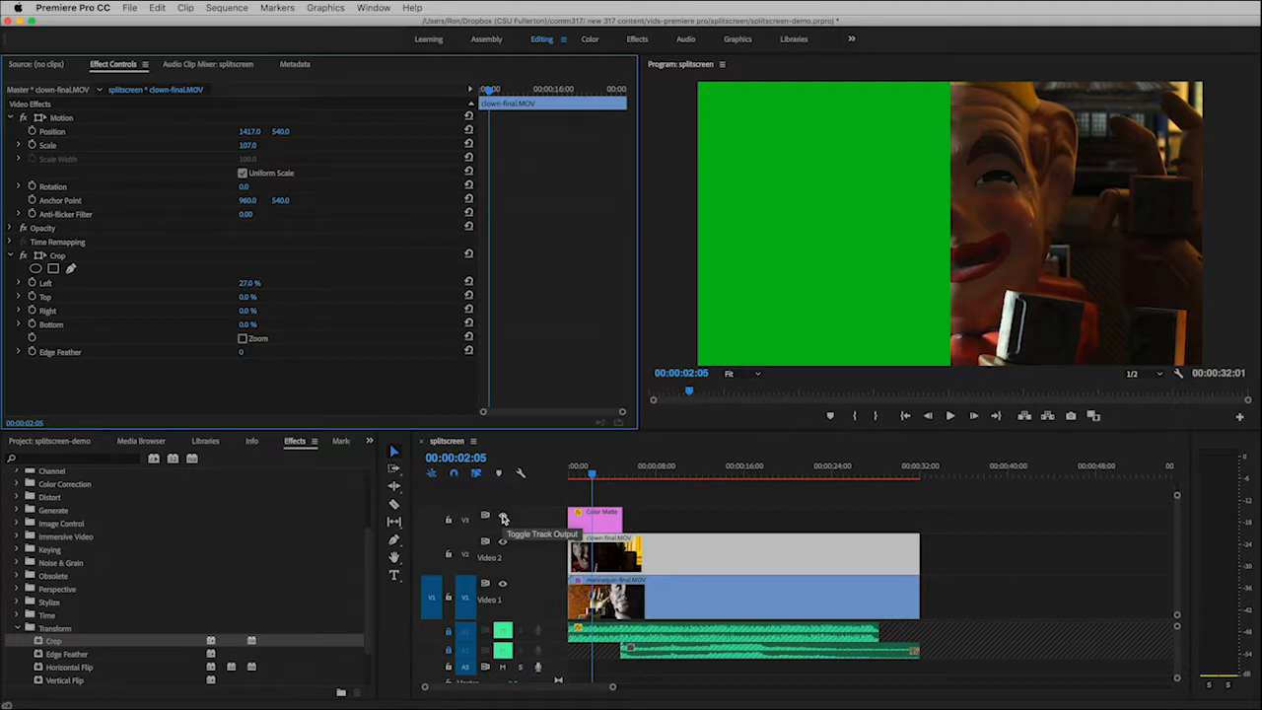
# Step: Compare the clown clip's cropped edge with the matte's edge by hiding and showing track V3 repeatedly
pyautogui.click(503, 518)
pyautogui.click(503, 517)
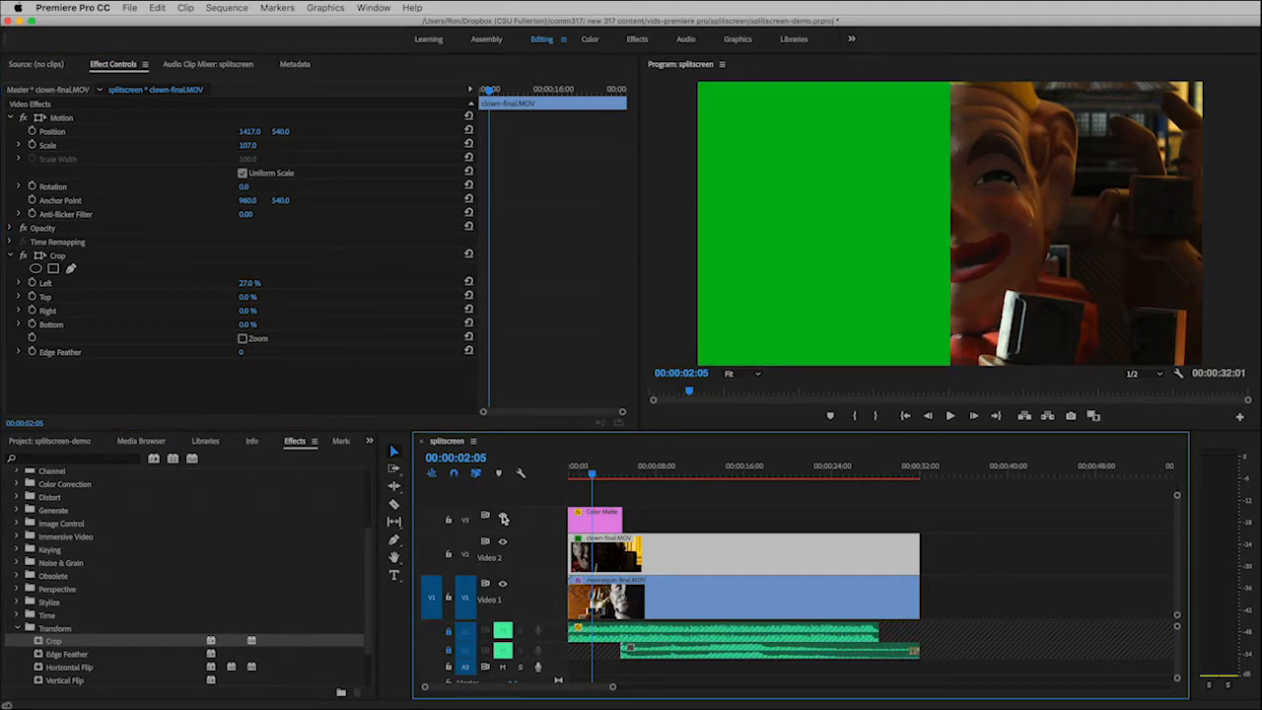
pyautogui.click(503, 518)
pyautogui.click(503, 518)
pyautogui.click(503, 517)
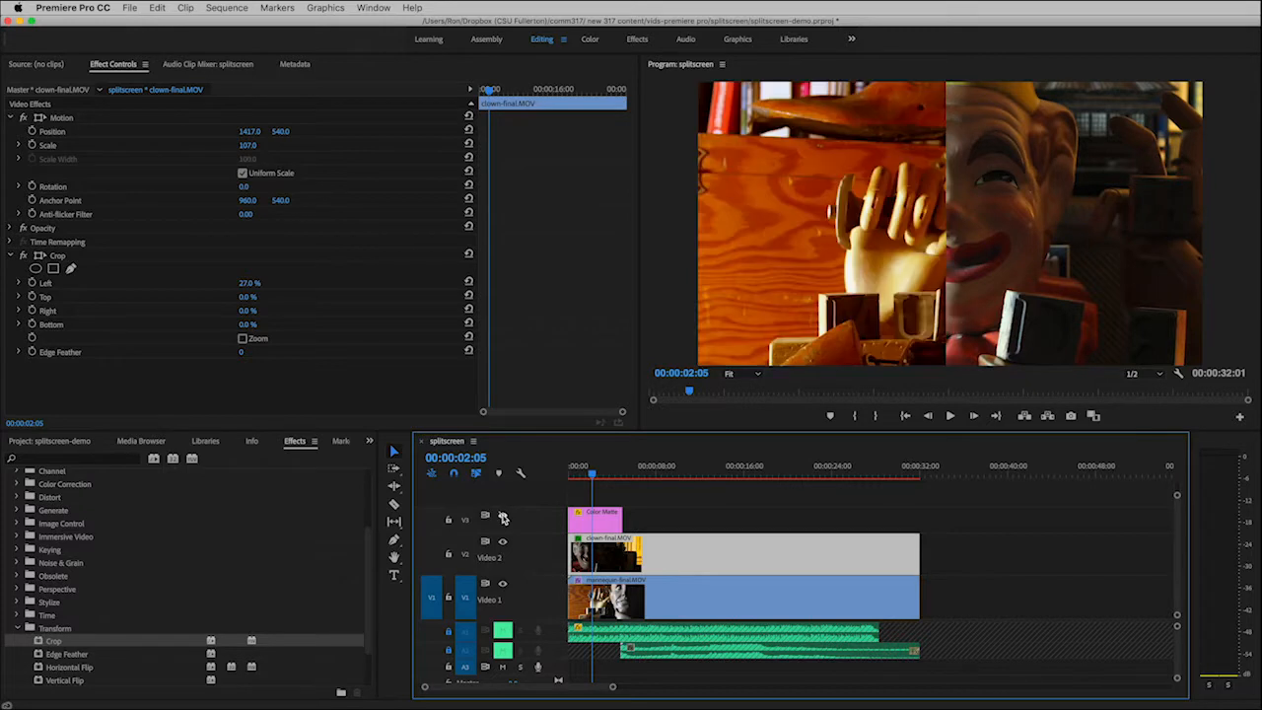
pyautogui.click(503, 517)
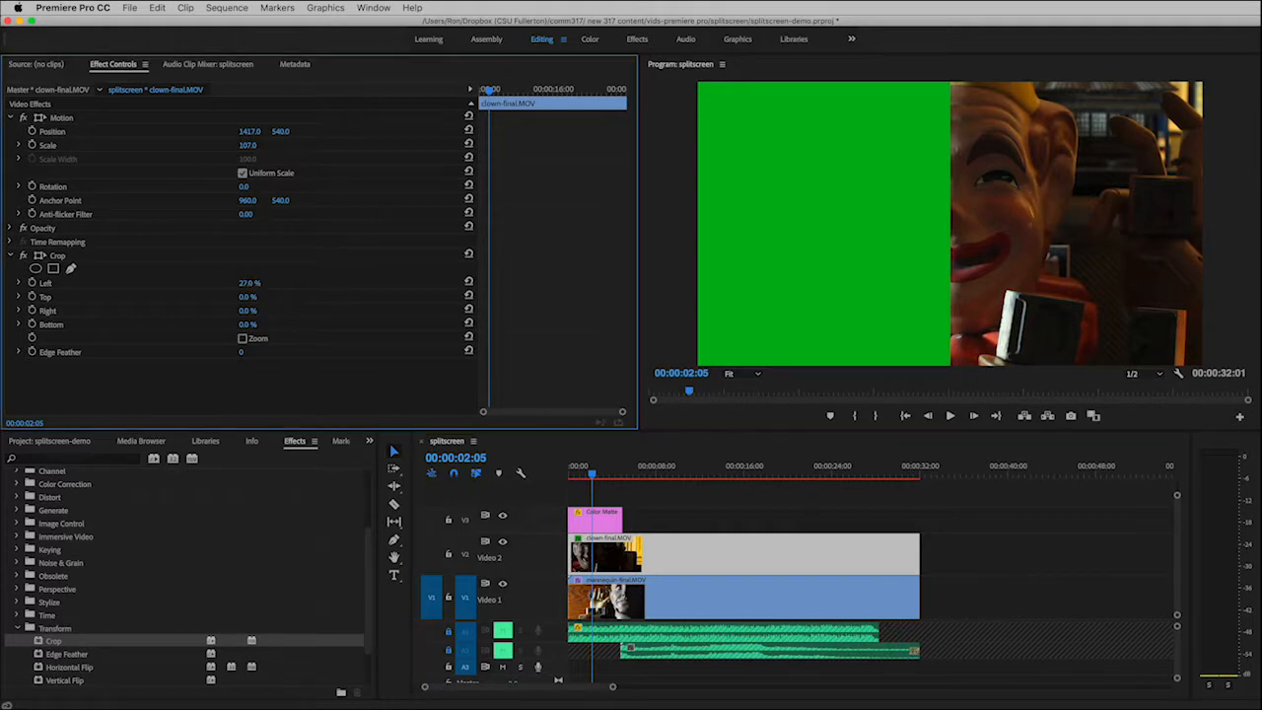
# Step: Set the clown clip's left crop to 27.5%
pyautogui.click(250, 284)
pyautogui.write('27.5')
pyautogui.press('Return')
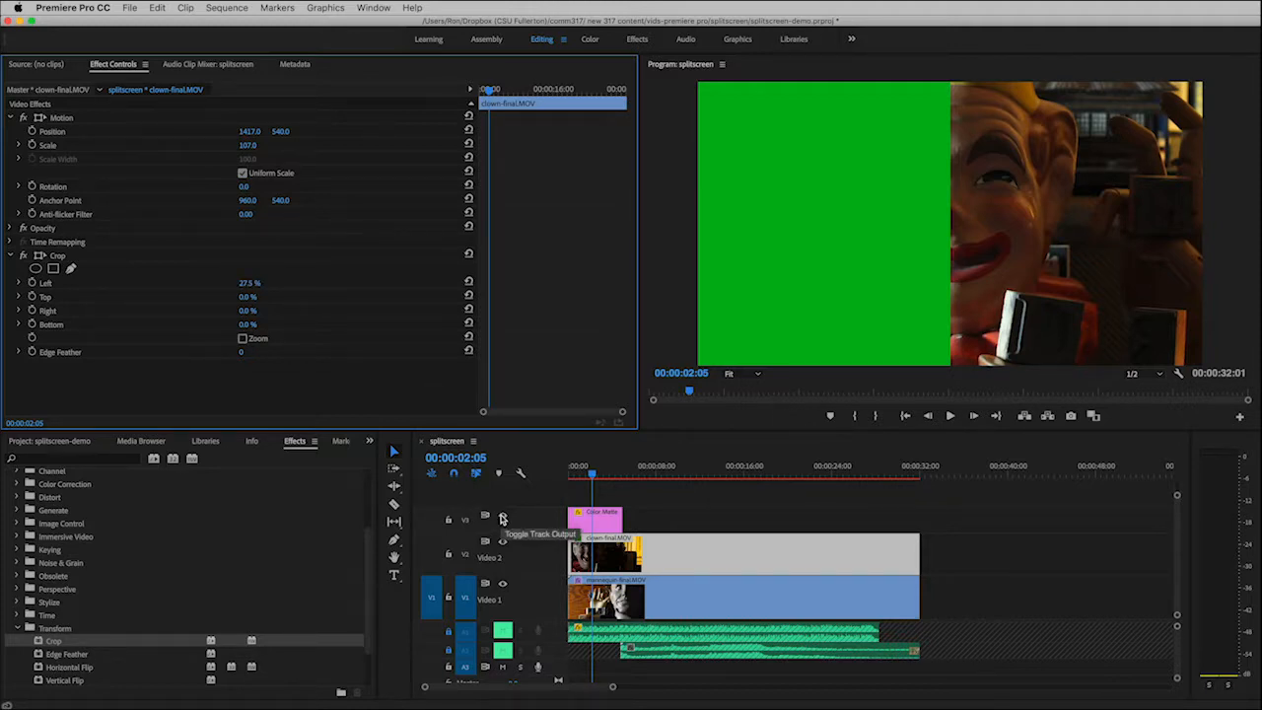
# Step: Check the 27.5% crop against the matte's edge by toggling the visibility of track V3
pyautogui.click(502, 518)
pyautogui.click(503, 519)
pyautogui.click(503, 519)
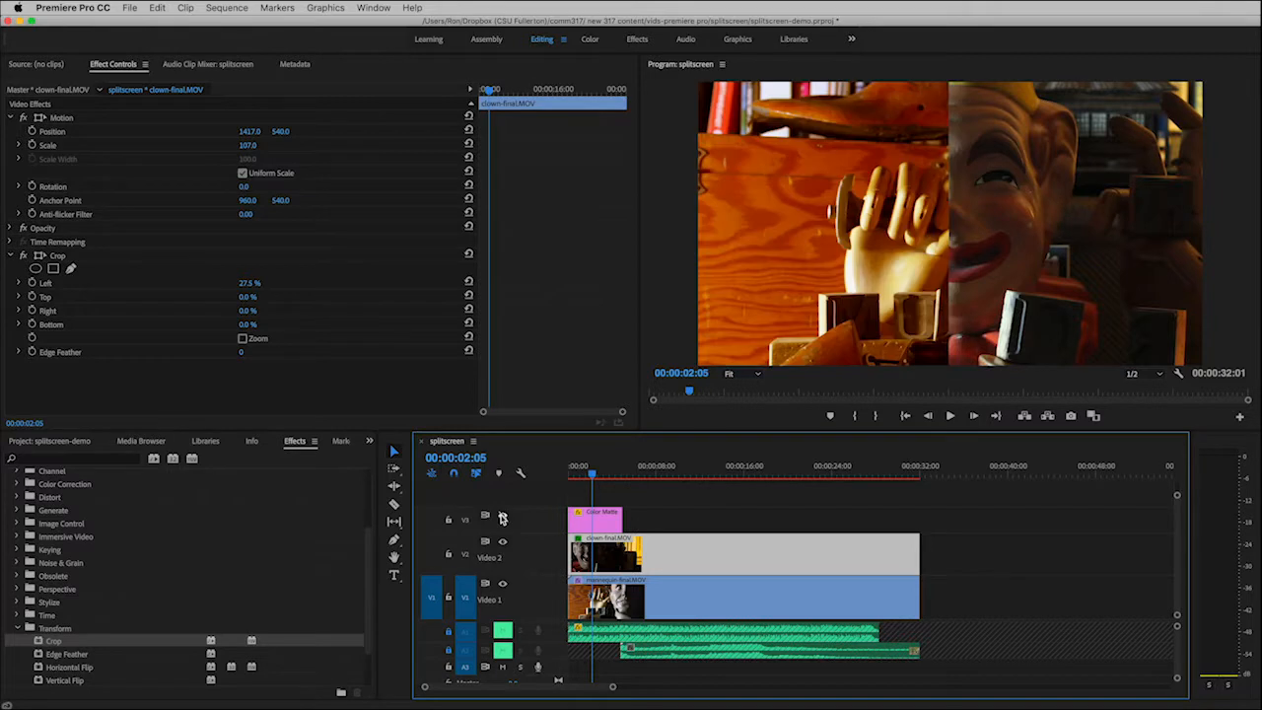
pyautogui.click(503, 518)
pyautogui.click(503, 518)
pyautogui.click(503, 519)
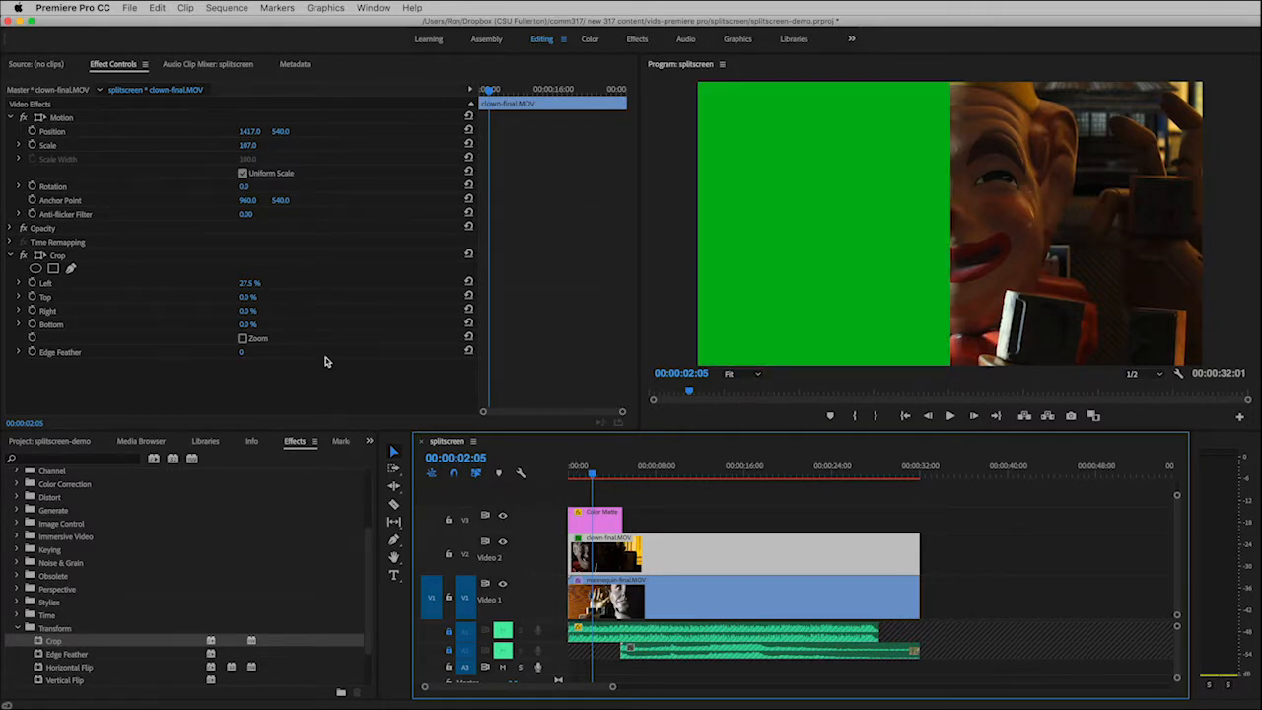
# Step: Set the clown clip's left crop to 27.8%
pyautogui.click(249, 285)
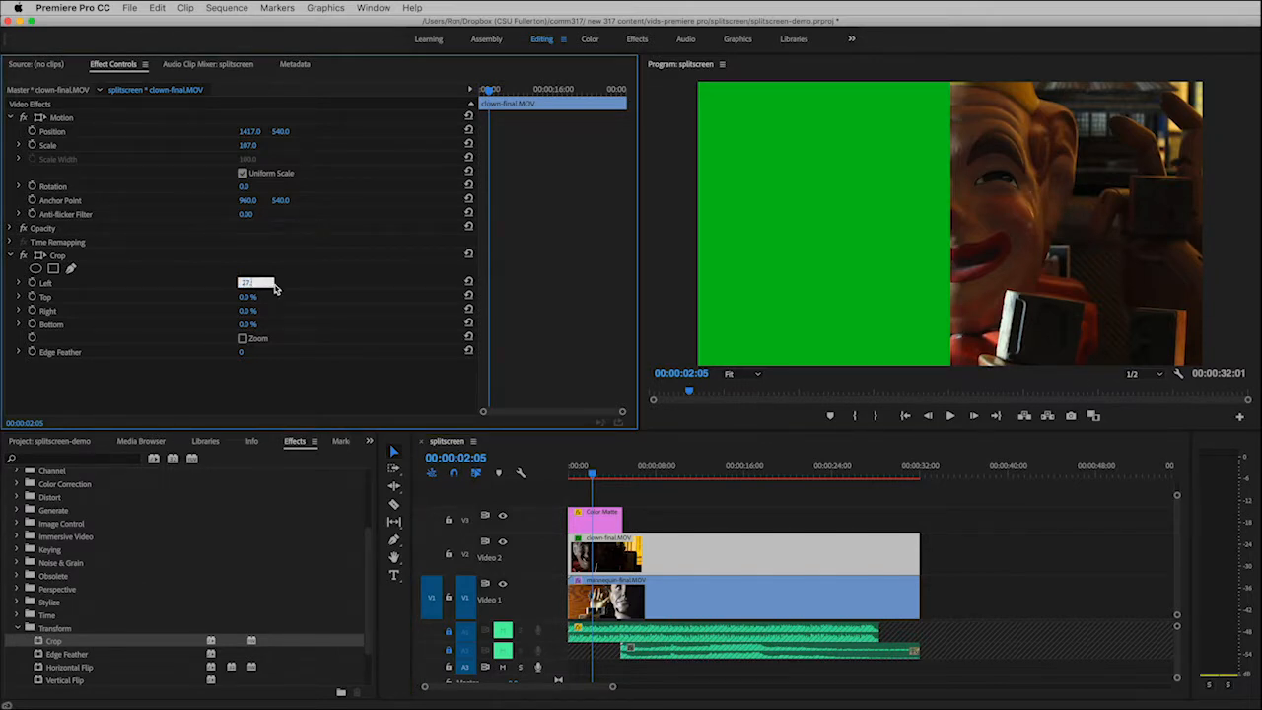
pyautogui.write('27.8')
pyautogui.press('Return')
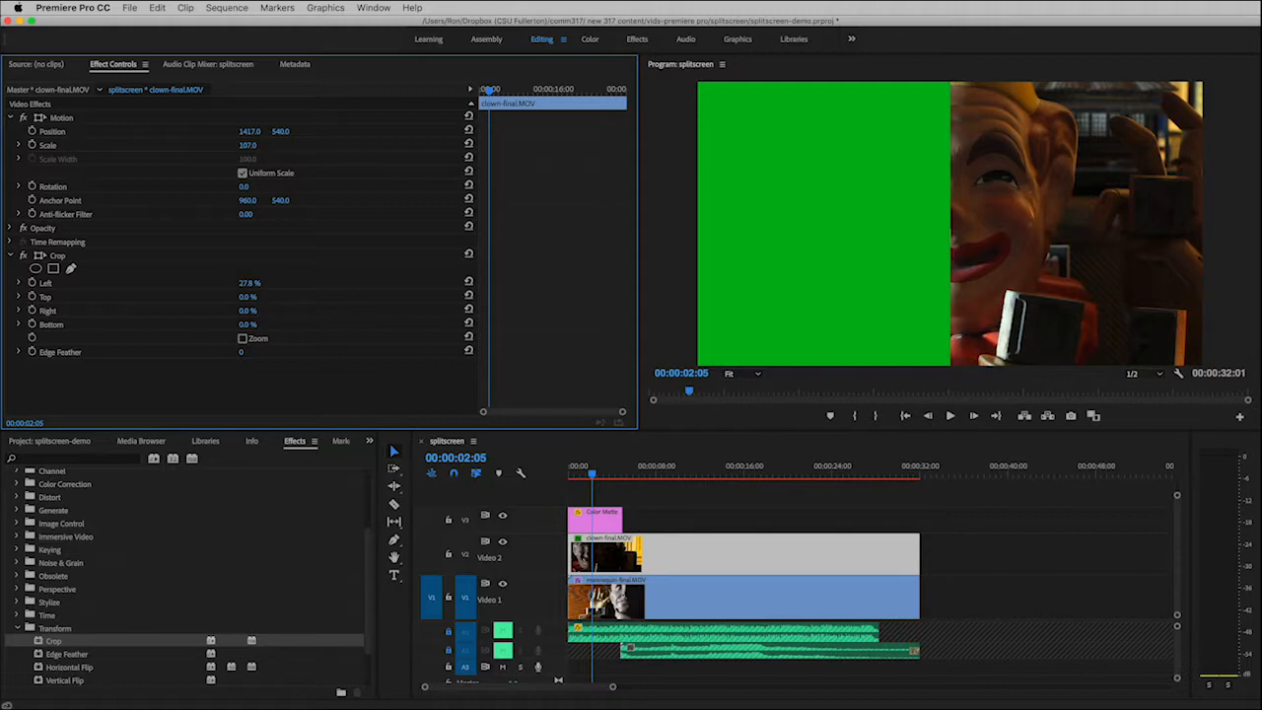
# Step: Check the clown clip's 27.8% crop against the matte's edge by toggling track V3's visibility, leaving the track hidden
pyautogui.click(502, 516)
pyautogui.click(503, 517)
pyautogui.click(503, 517)
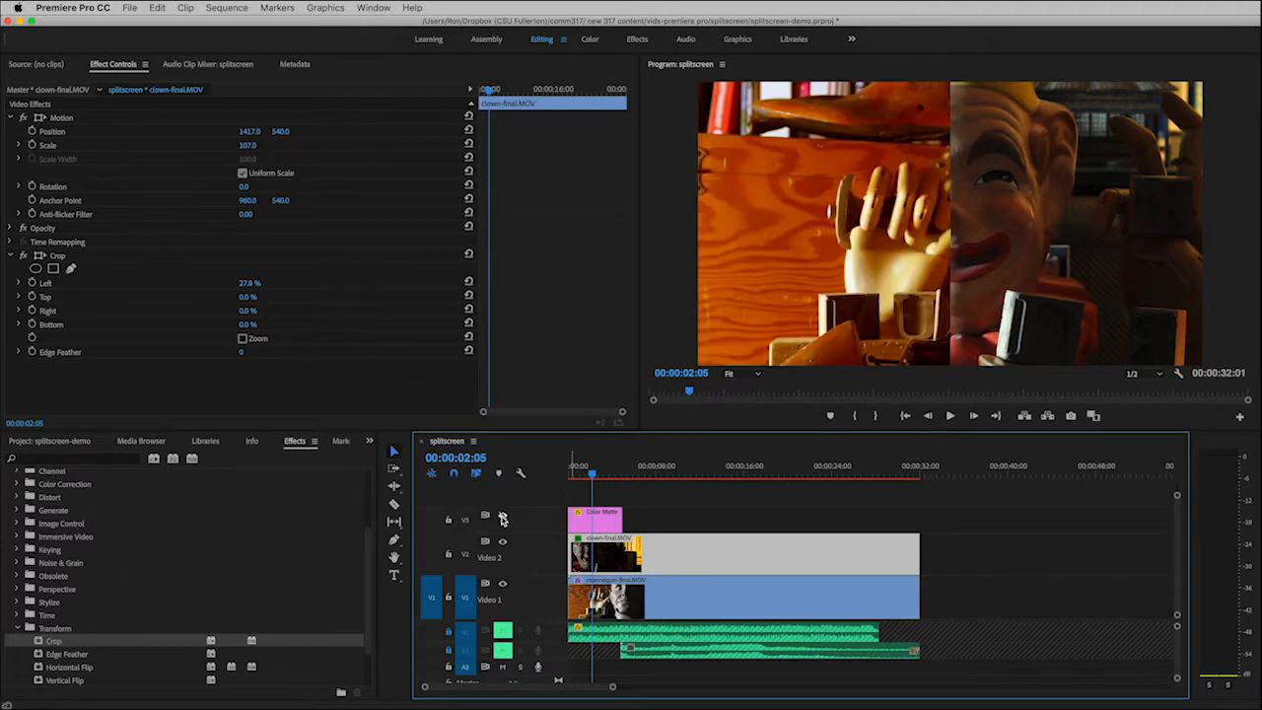
pyautogui.click(503, 518)
pyautogui.click(503, 517)
pyautogui.click(503, 518)
pyautogui.click(503, 518)
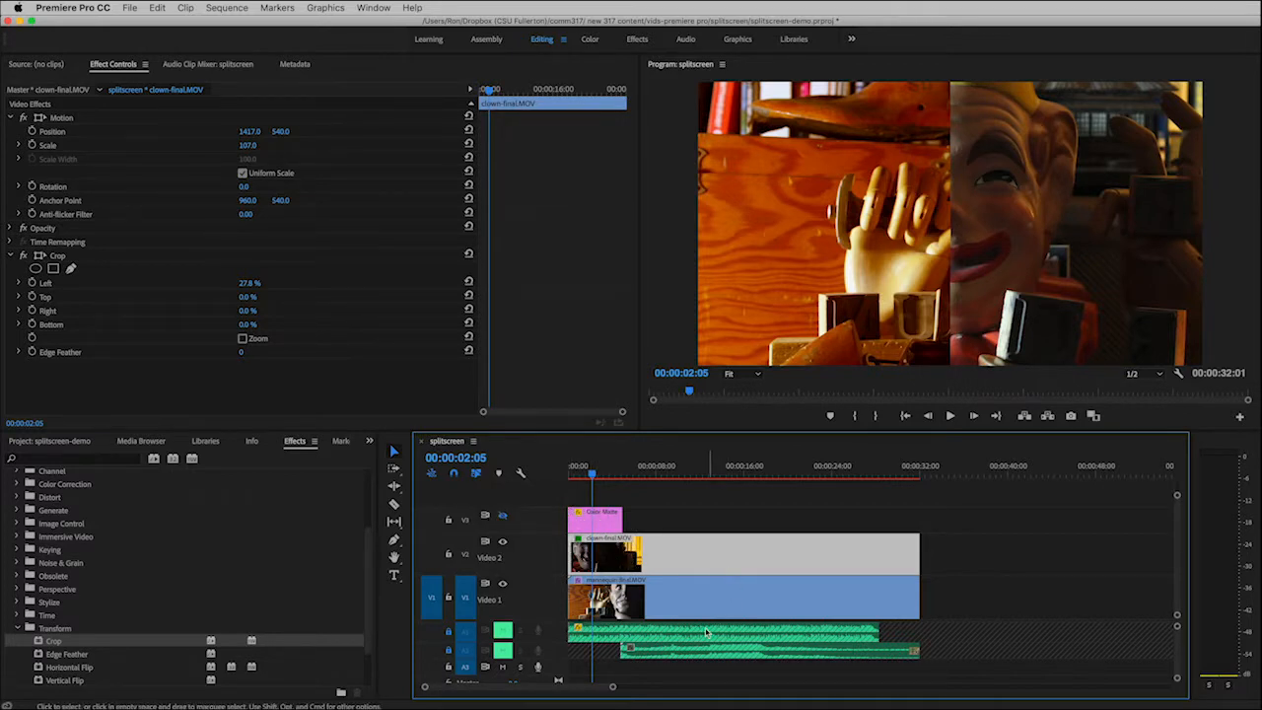
# Step: Shift the mannequin clip horizontally so its face meets the clown's, setting its horizontal position to 502
pyautogui.click(679, 602)
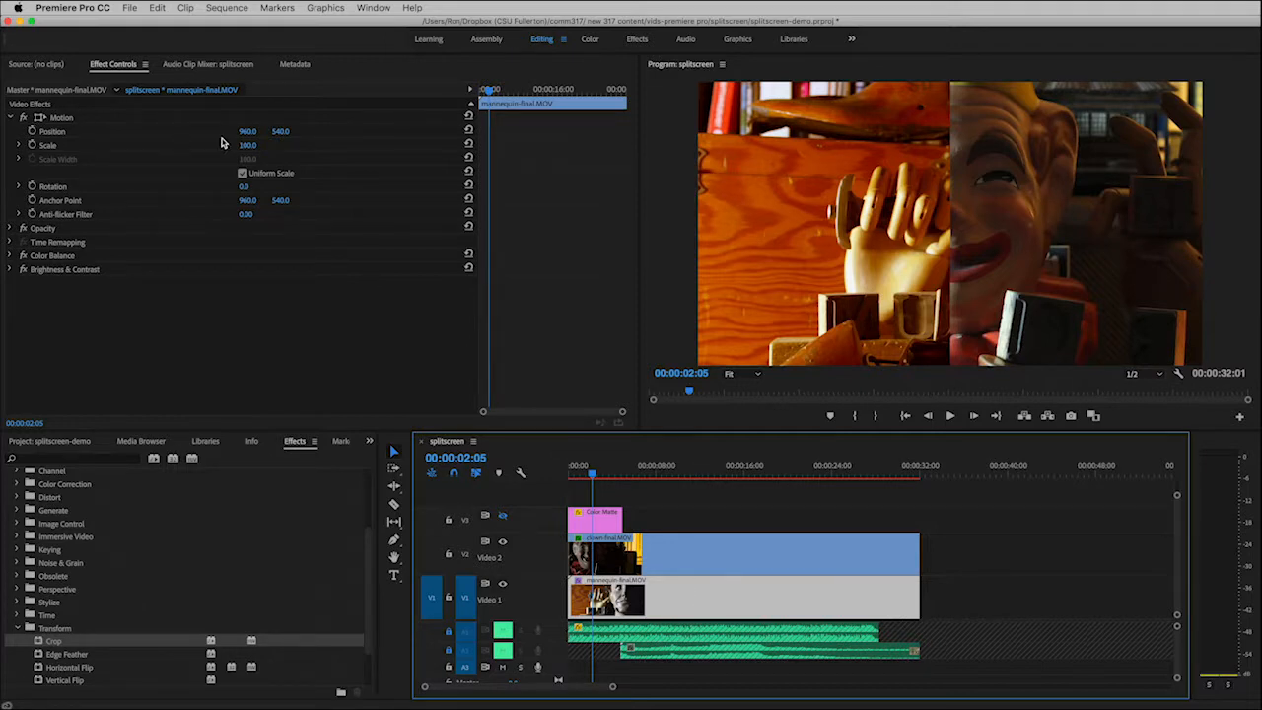
pyautogui.moveTo(247, 131); pyautogui.dragTo(317, 131)
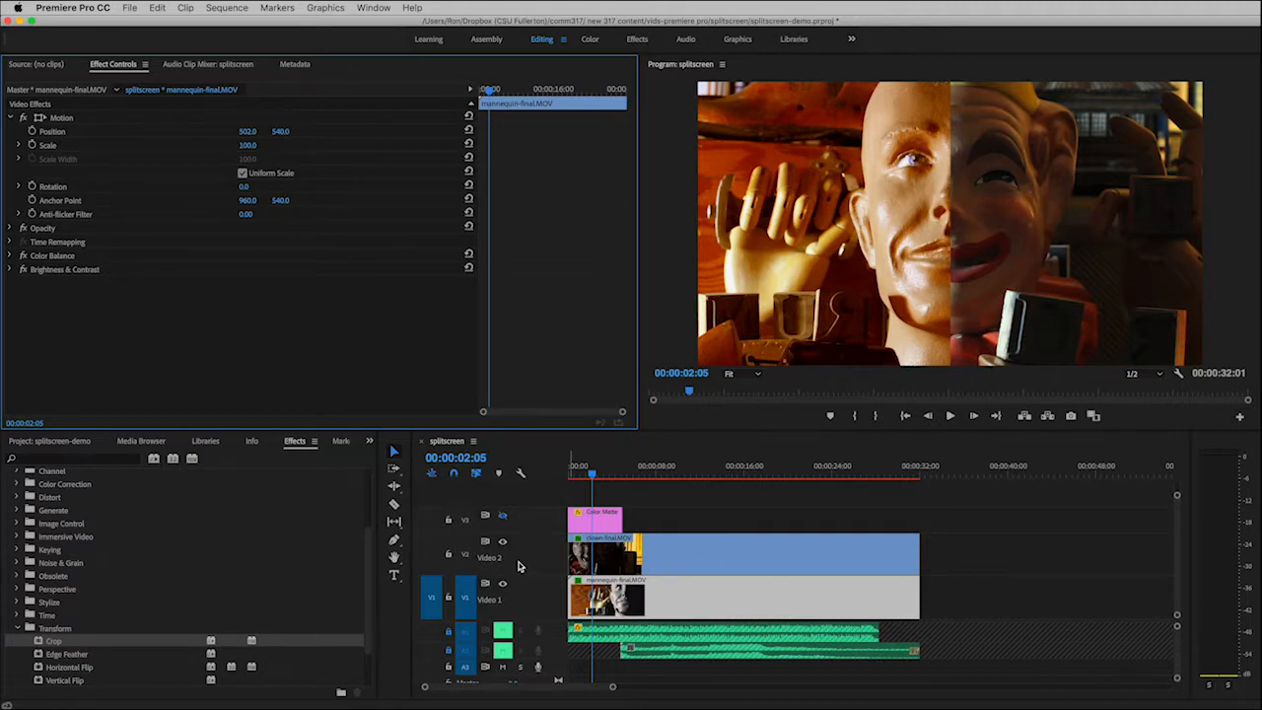
# Step: Raise the clown clip to line its features up with the mannequin's, setting its vertical position to 503
pyautogui.click(739, 572)
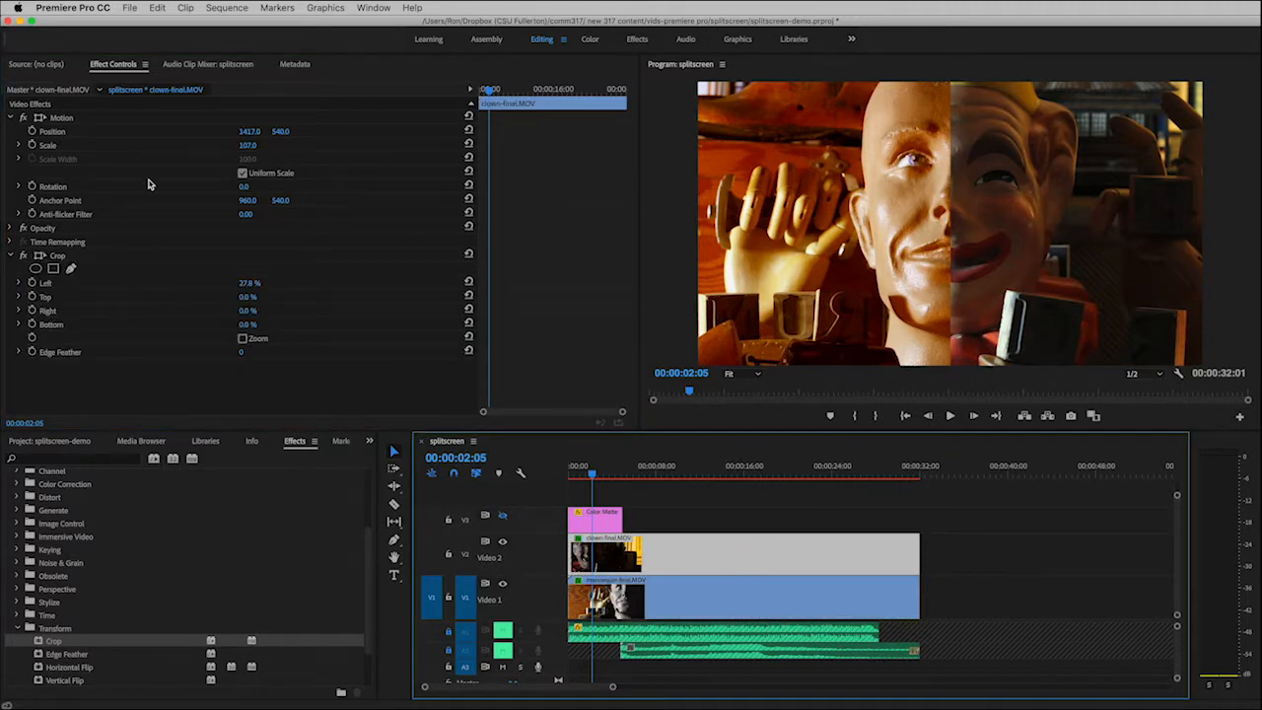
pyautogui.click(281, 132)
pyautogui.moveTo(281, 132); pyautogui.dragTo(248, 132)
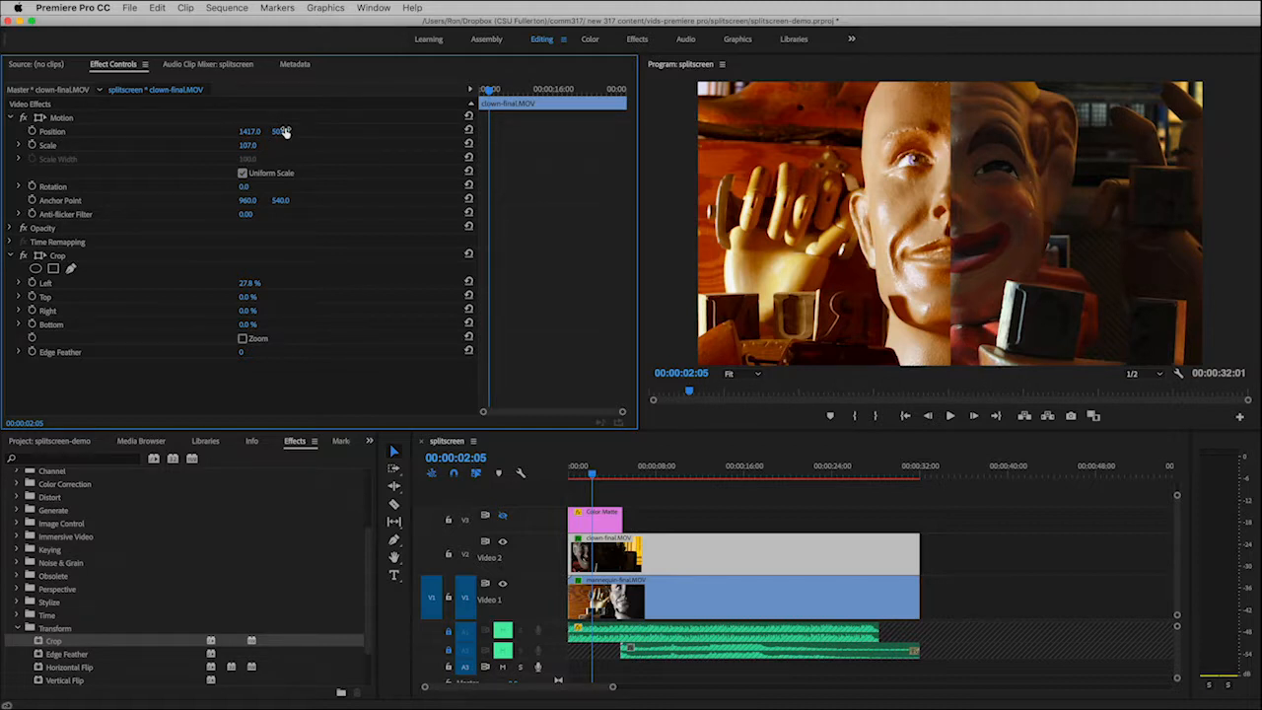
# Step: Play the sequence from 00:00:02:05 to review the split screen, stopping at 00:00:18:09
pyautogui.press('cmd+s')
pyautogui.press('space')
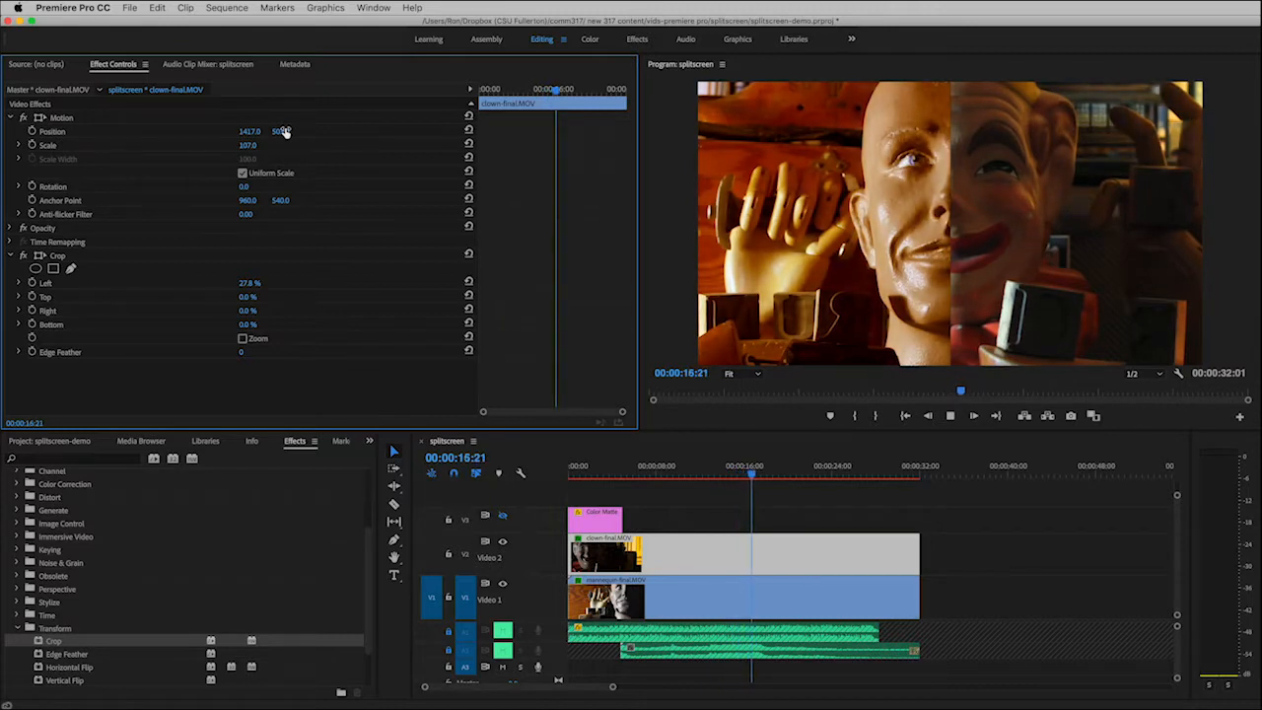
pyautogui.press('space')
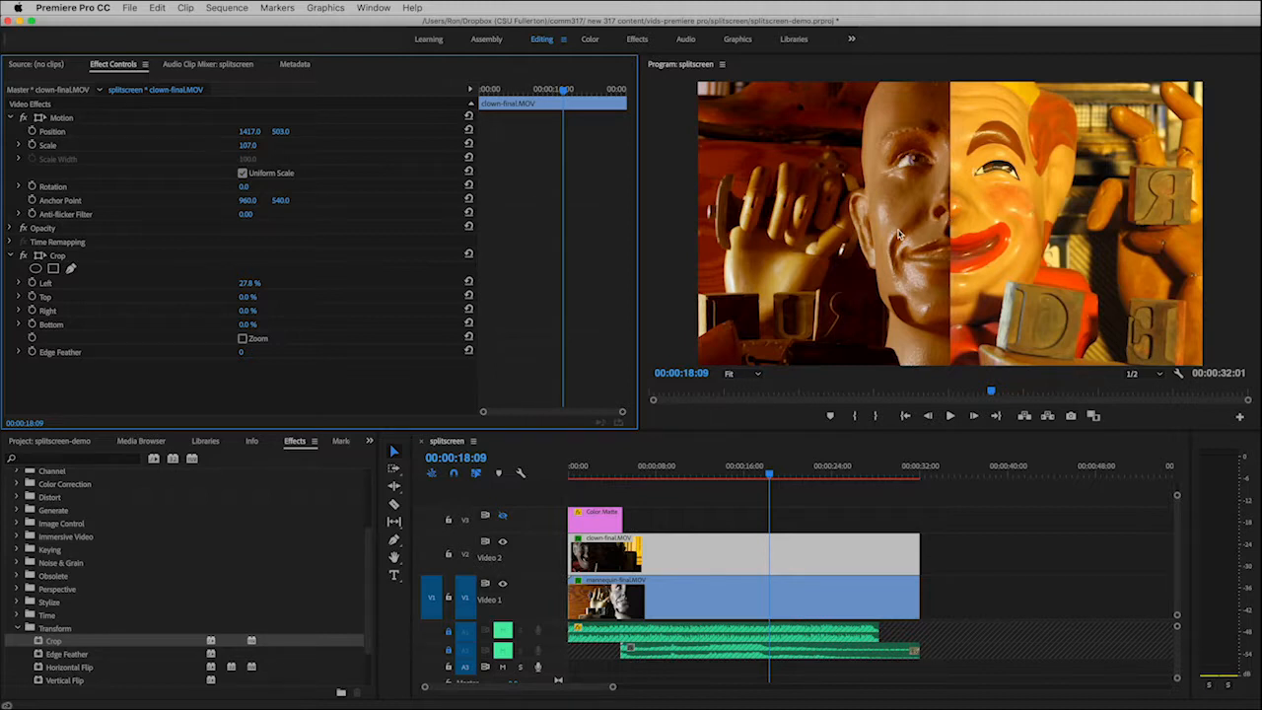
# Step: Enlarge the program preview and set the edge feather of the clown clip's crop to 10
pyautogui.click(716, 556)
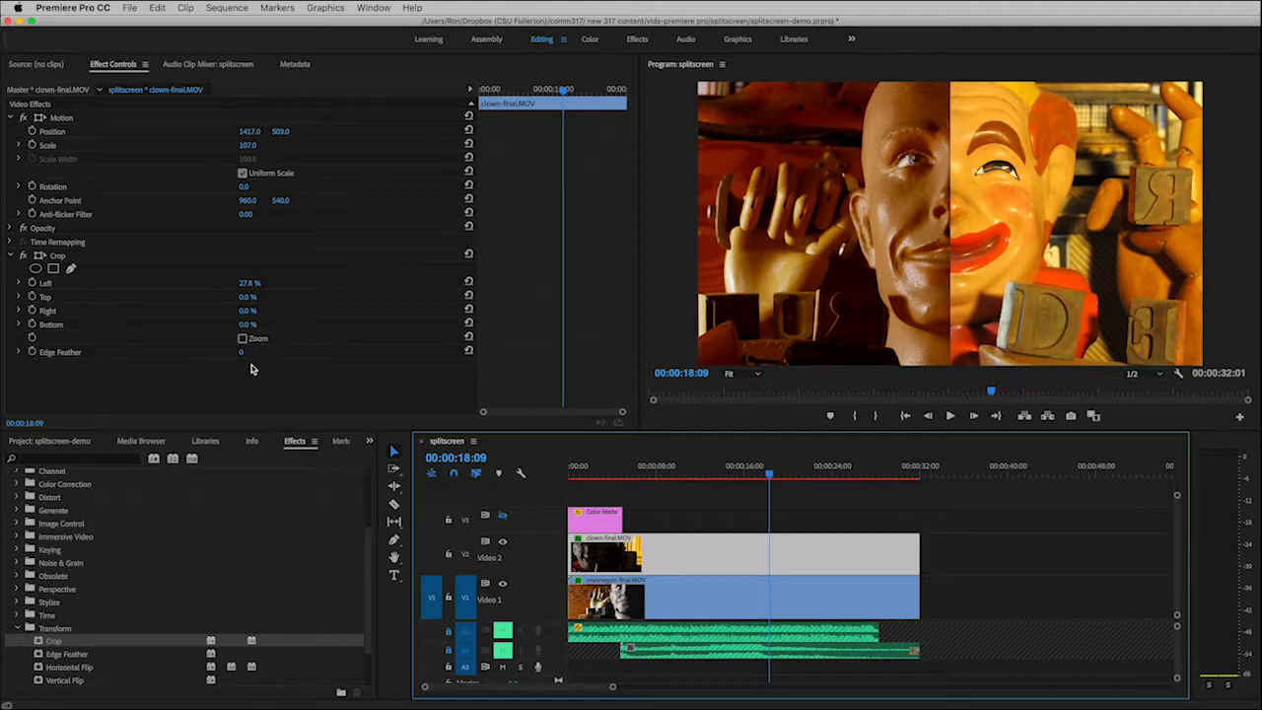
pyautogui.moveTo(586, 431); pyautogui.dragTo(589, 579)
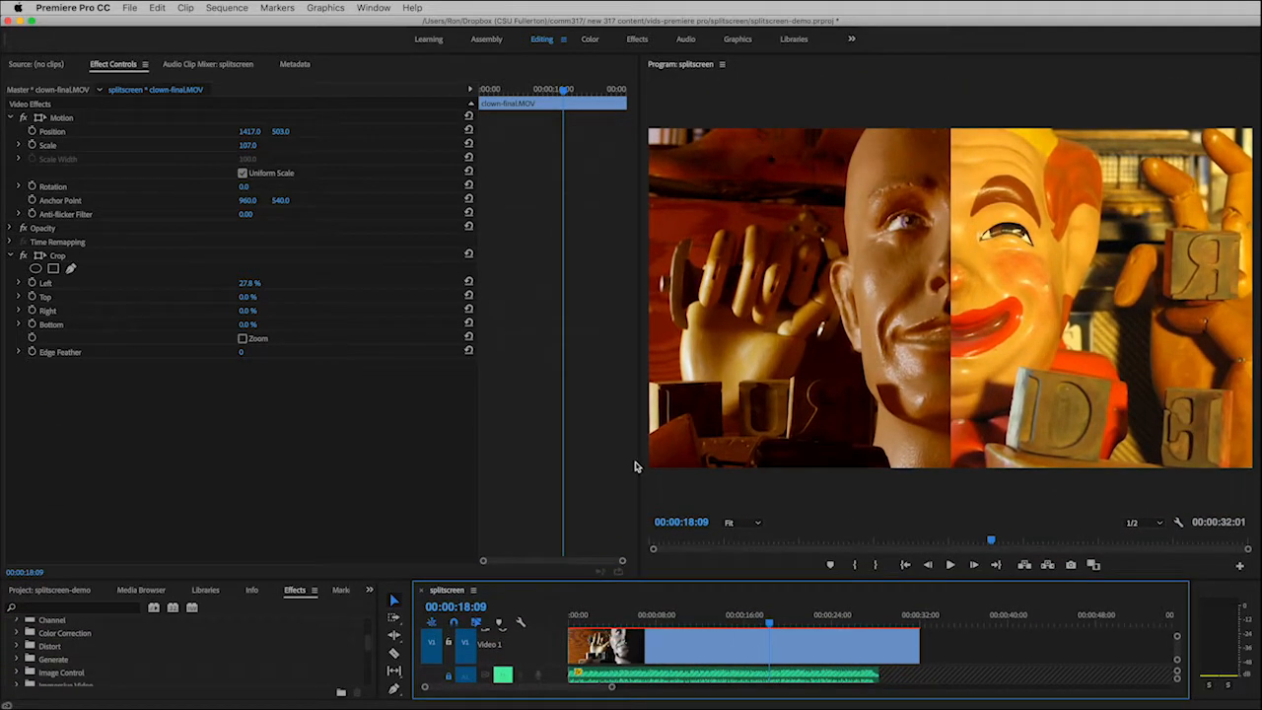
pyautogui.moveTo(639, 460); pyautogui.dragTo(508, 459)
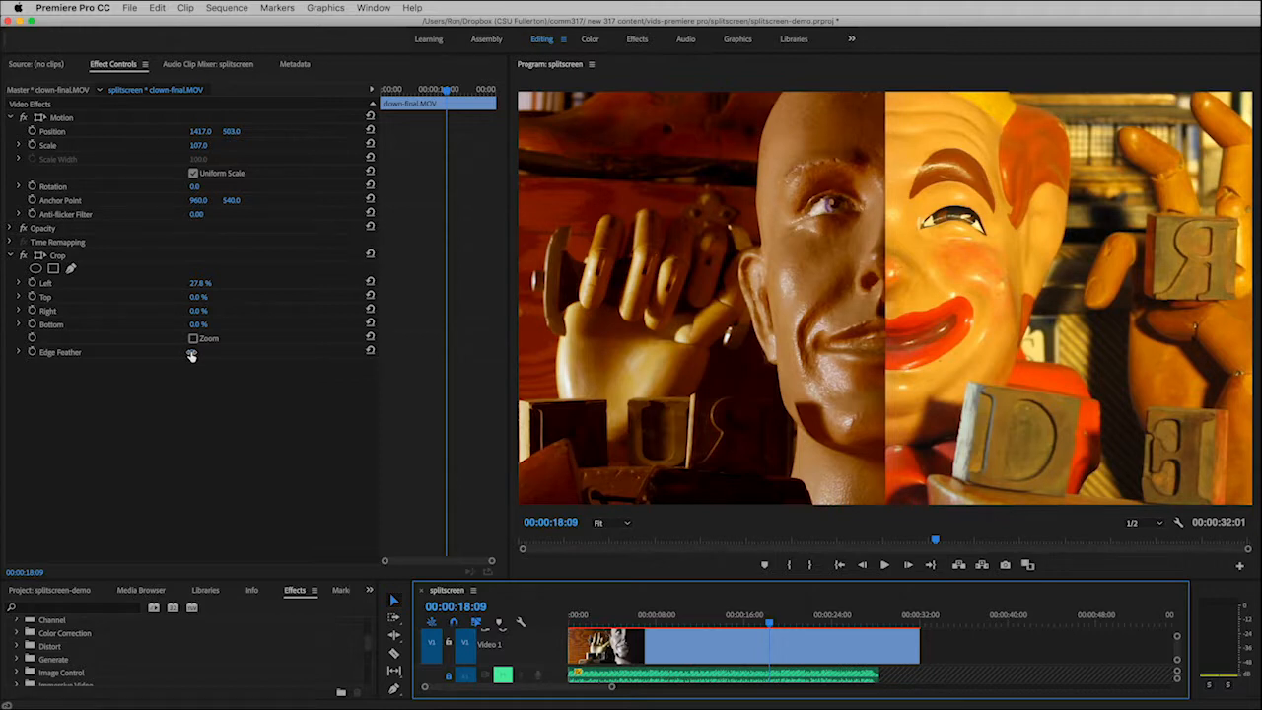
pyautogui.moveTo(192, 355)
pyautogui.mouseDown()
pyautogui.moveTo(236, 355)
pyautogui.moveTo(191, 355)
pyautogui.moveTo(202, 355)
pyautogui.mouseUp()
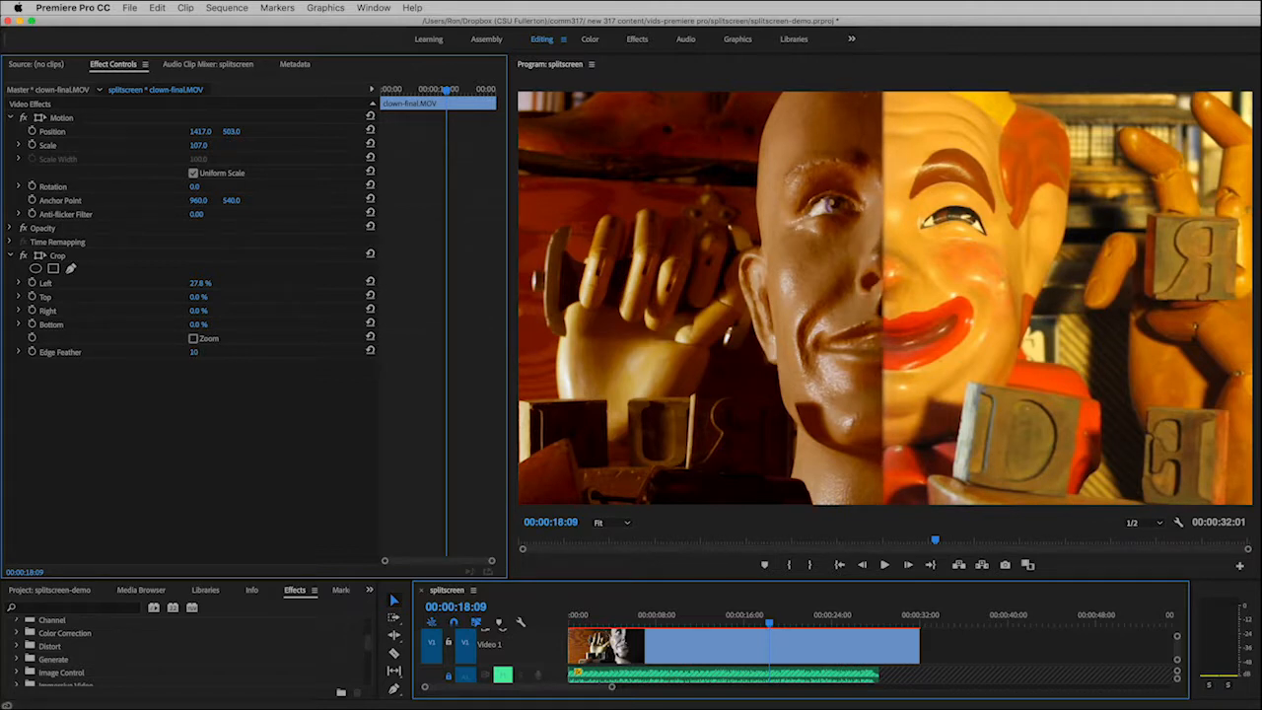